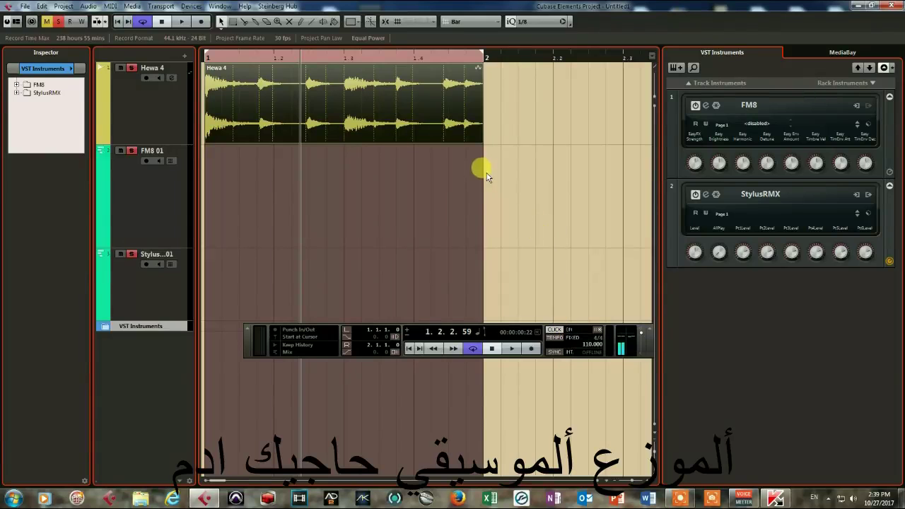
# Step: Play the Hewa 4 loop from the start of the project and stop playback
pyautogui.click(144, 23)
pyautogui.click(144, 22)
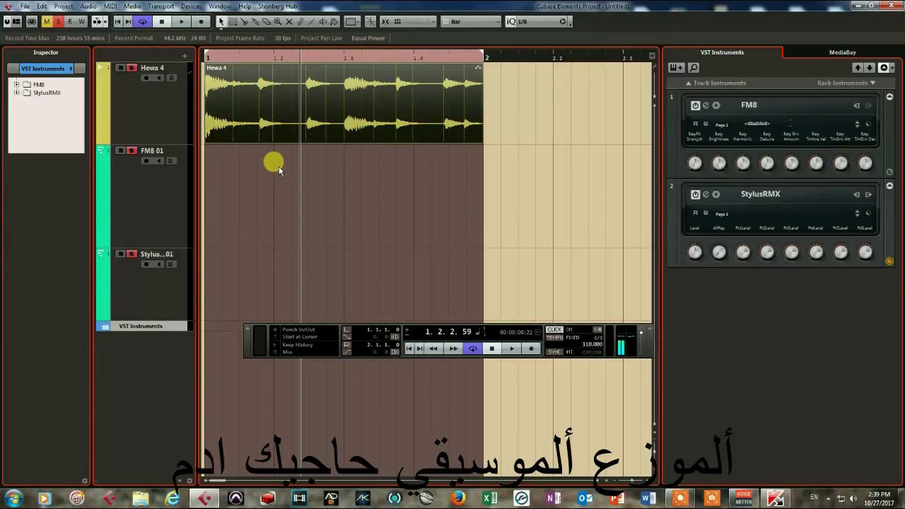
pyautogui.press('KP_Decimal')
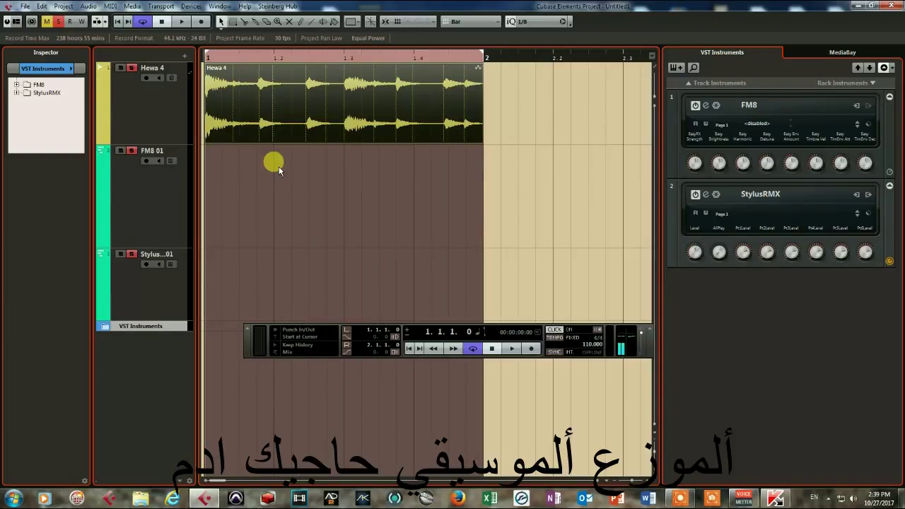
pyautogui.press('space')
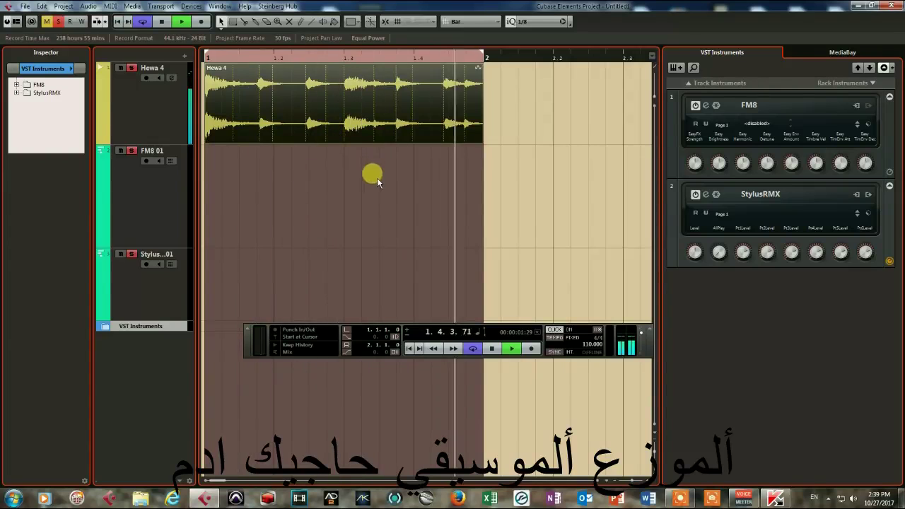
pyautogui.click(492, 348)
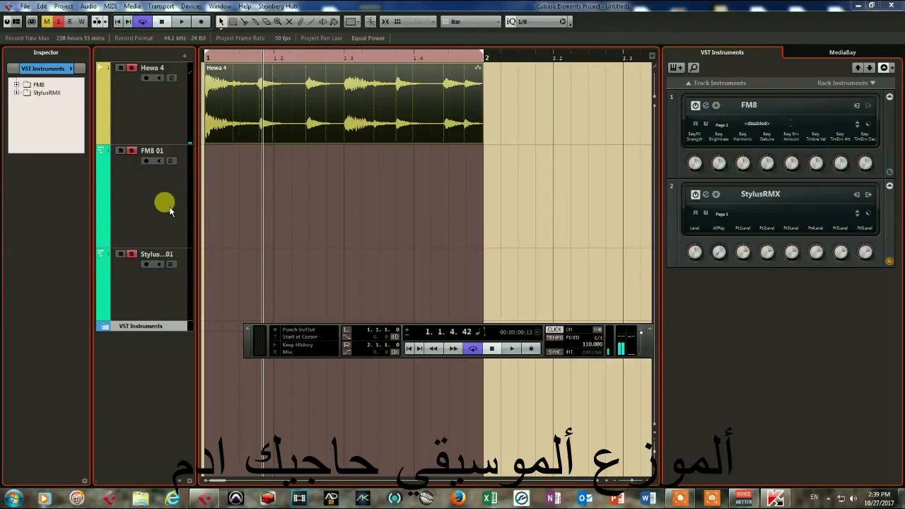
# Step: Enlarge the Hewa 4 track's height and examine the drum hits in its waveform up close
pyautogui.click(173, 139)
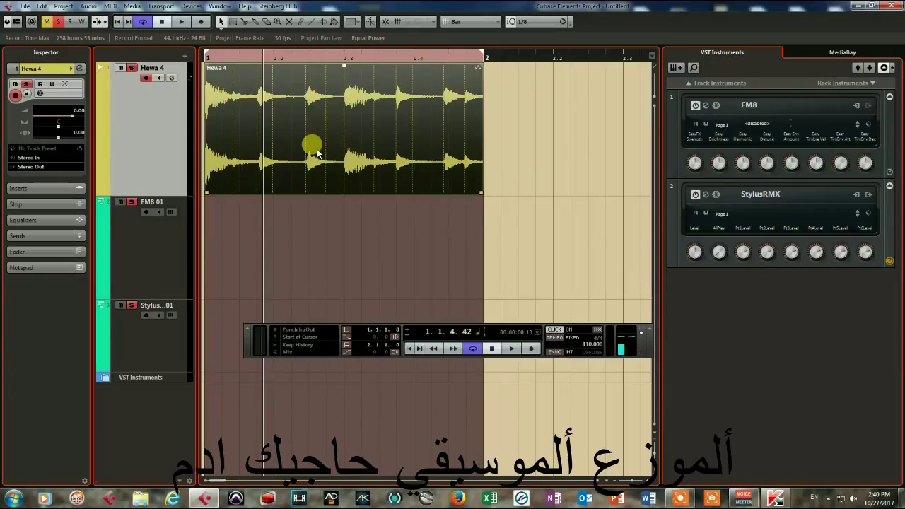
pyautogui.press('h')
pyautogui.press('h')
pyautogui.press('h')
pyautogui.press('h')
pyautogui.press('h')
pyautogui.press('h')
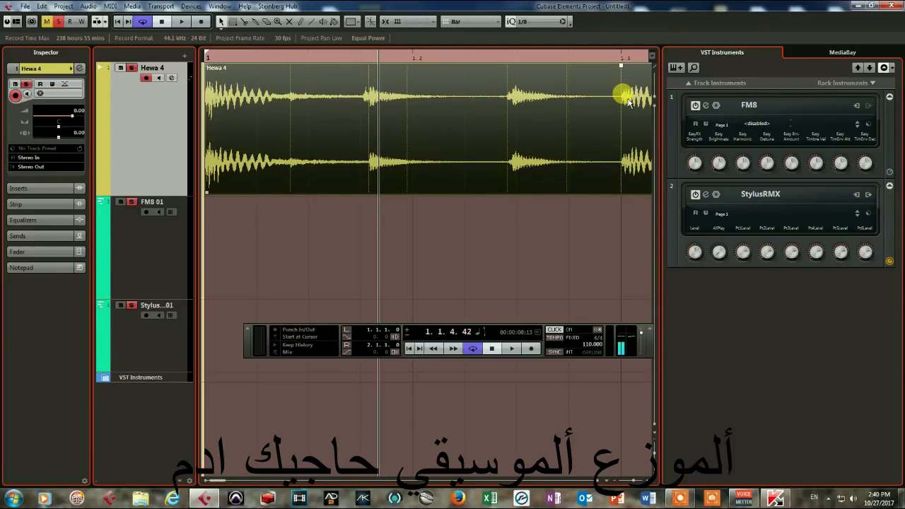
pyautogui.press('g')
pyautogui.press('g')
pyautogui.press('g')
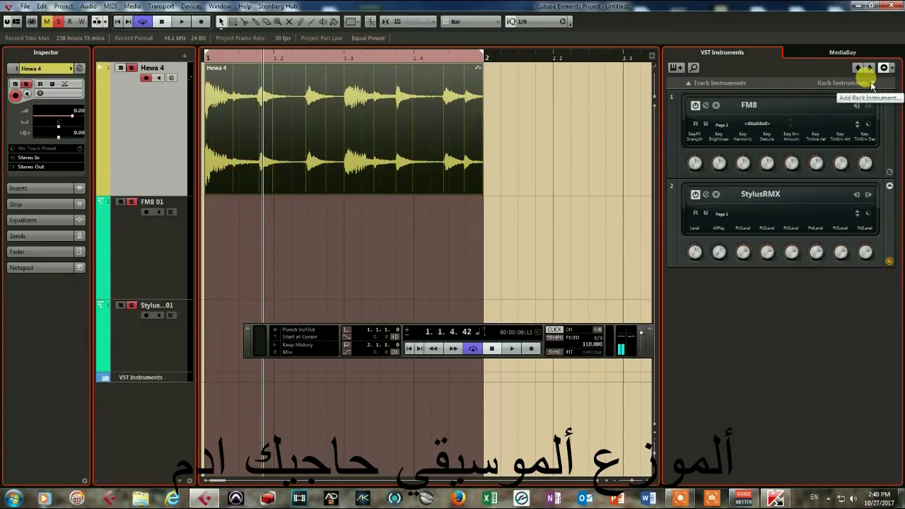
# Step: Check the FM8 instrument of the FM8 01 track and record a one-bar MIDI part on that track over the Hewa 4 loop
pyautogui.click(871, 84)
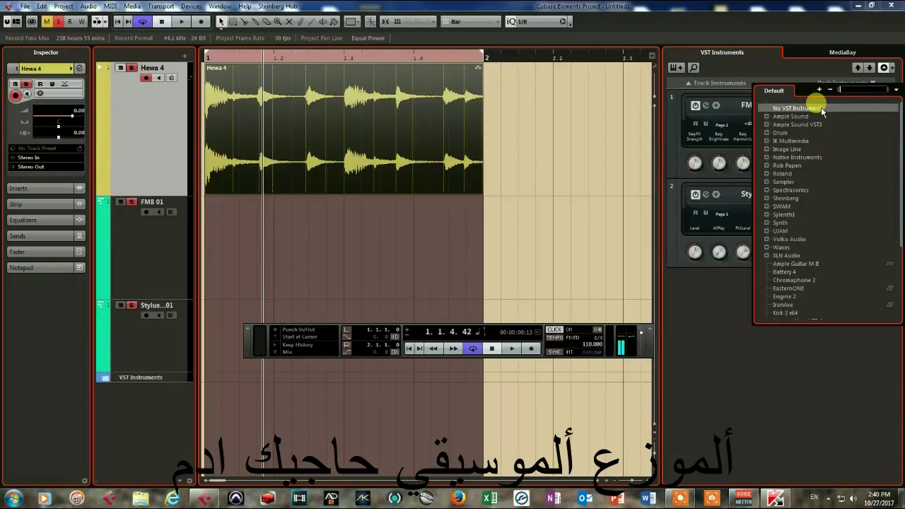
pyautogui.click(728, 345)
pyautogui.click(162, 237)
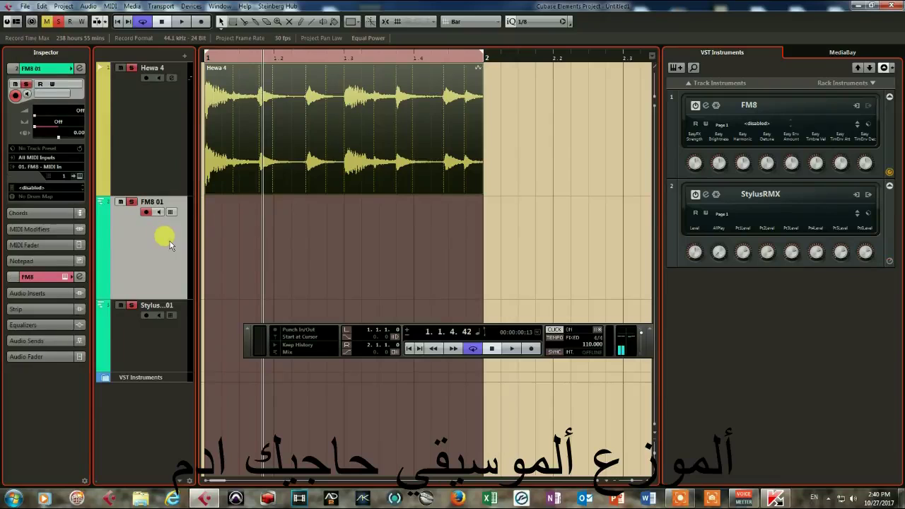
pyautogui.click(78, 173)
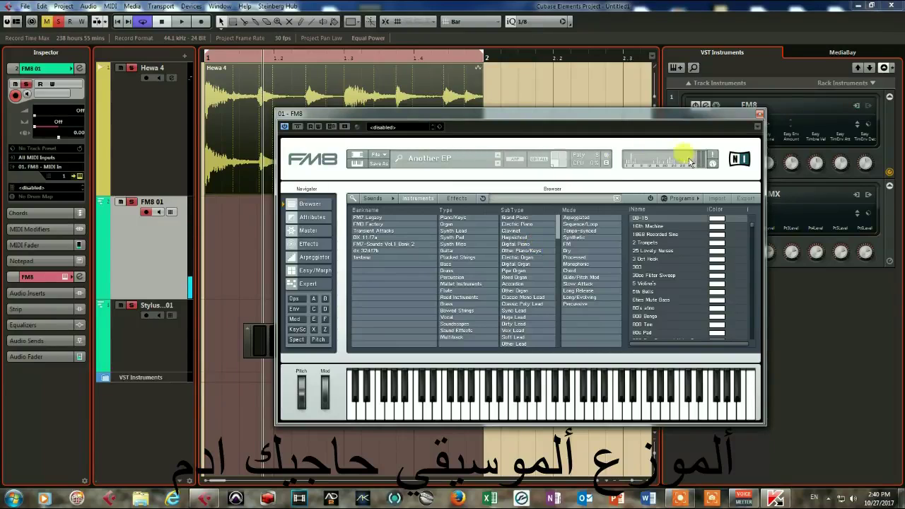
pyautogui.click(759, 114)
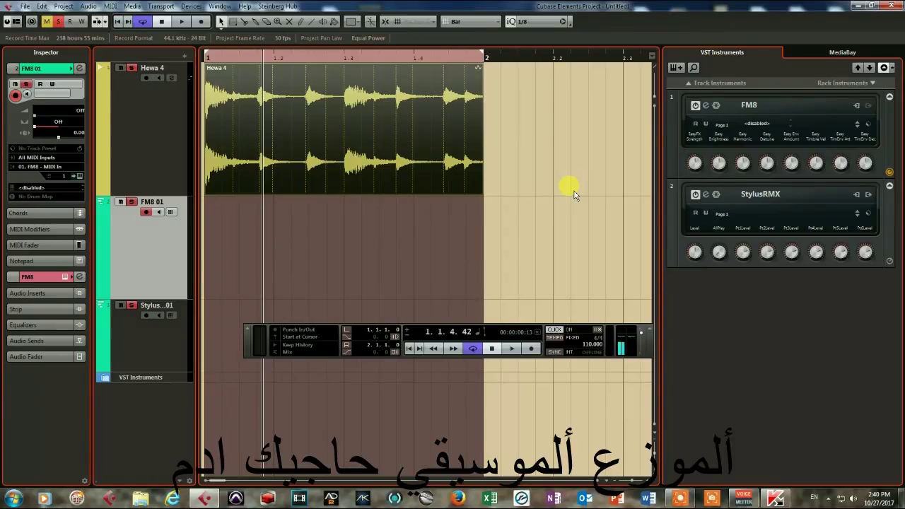
pyautogui.press('KP_Multiply')
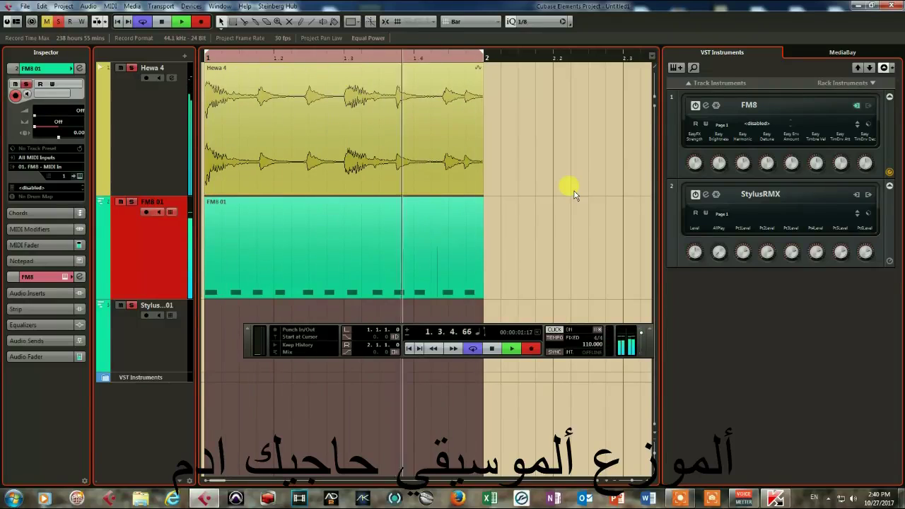
pyautogui.press('space')
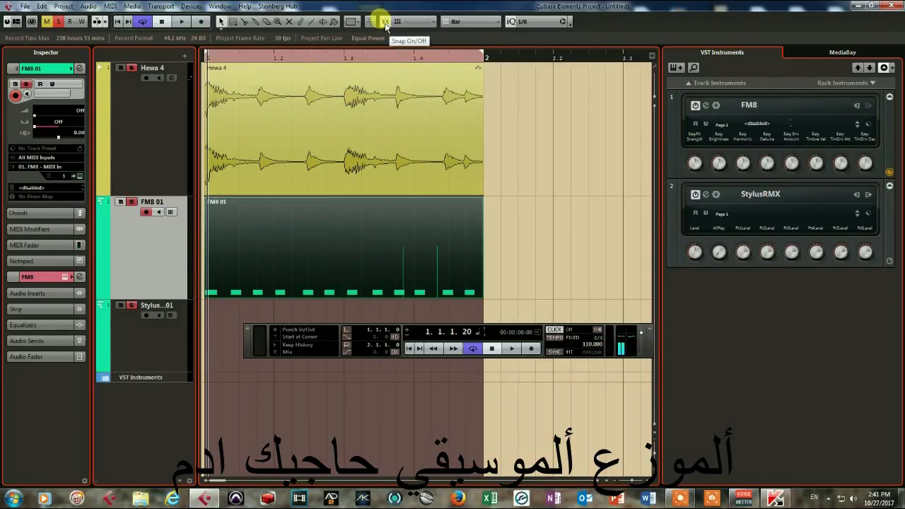
# Step: Turn Snap off and place the project cursor by the quiet hit after Hewa 4's opening beat, at 1.1.2.77
pyautogui.click(385, 23)
pyautogui.click(257, 56)
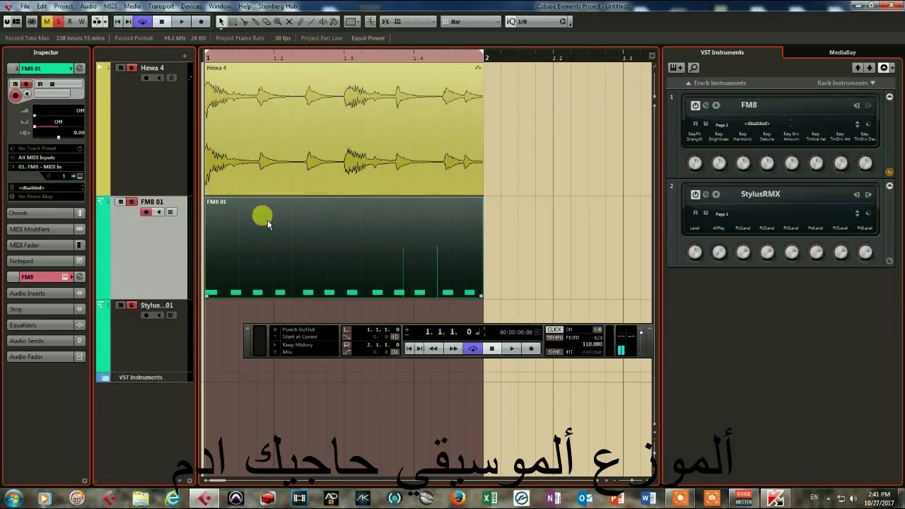
pyautogui.click(231, 62)
pyautogui.moveTo(233, 64); pyautogui.dragTo(236, 62)
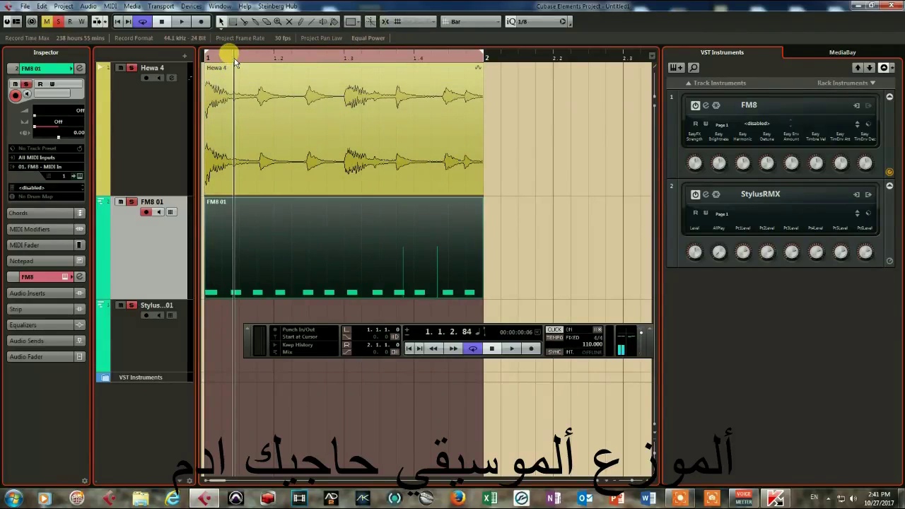
pyautogui.press('h')
pyautogui.press('h')
pyautogui.press('h')
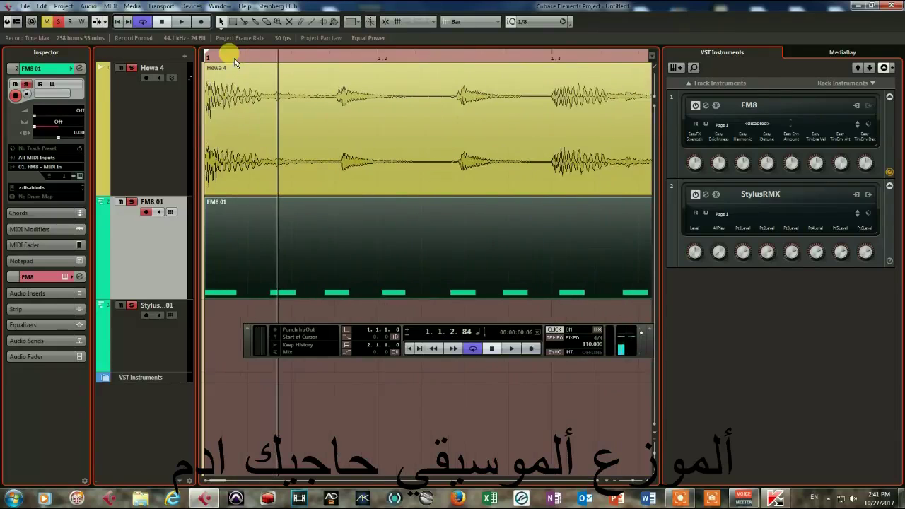
pyautogui.press('h')
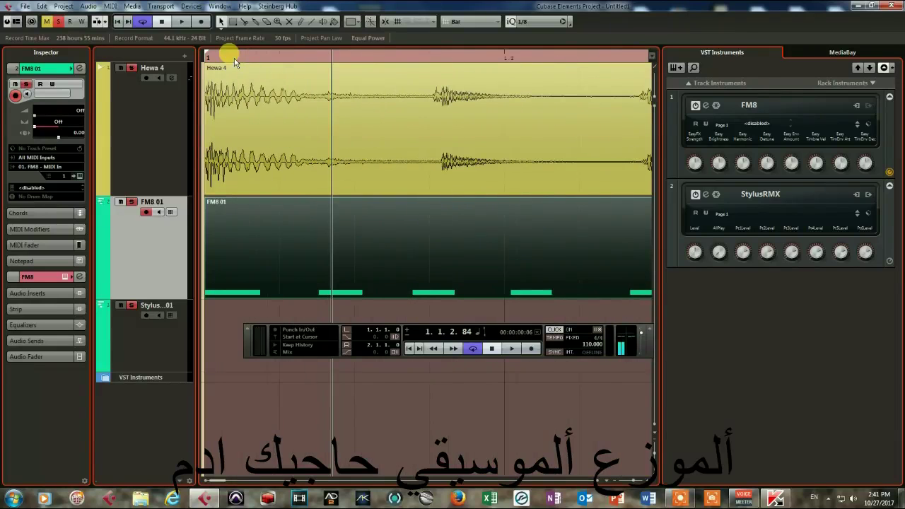
pyautogui.click(326, 56)
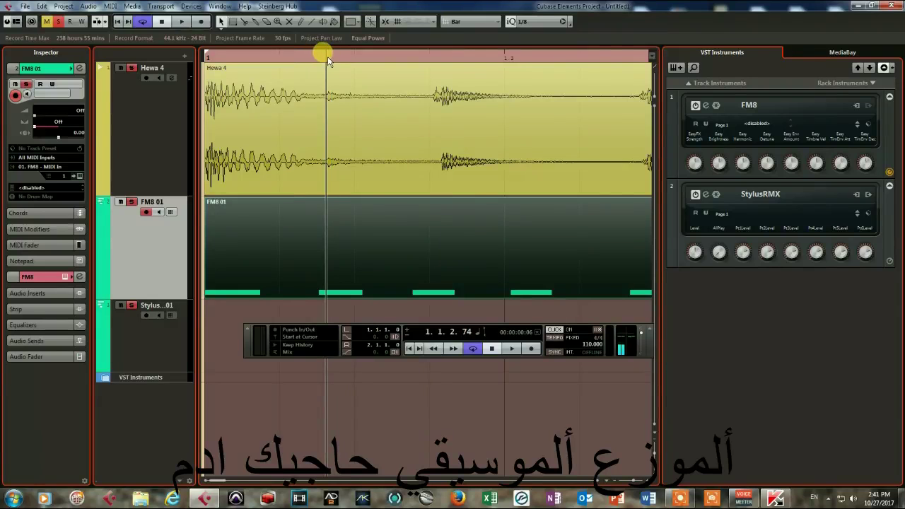
pyautogui.click(327, 57)
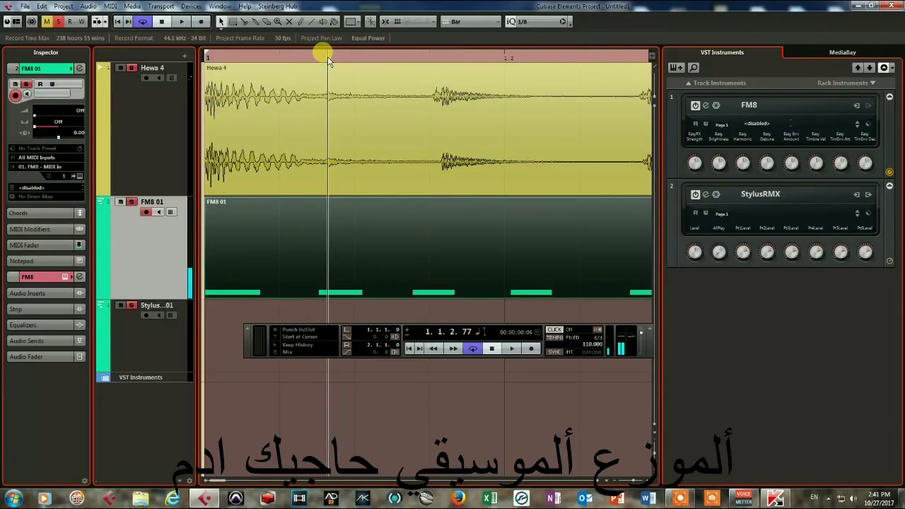
# Step: Make the Hewa 4 track taller and fine-tune the project cursor to the quiet hit's onset at 1.1.2.72
pyautogui.press('h')
pyautogui.press('h')
pyautogui.press('h')
pyautogui.press('h')
pyautogui.press('h')
pyautogui.press('h')
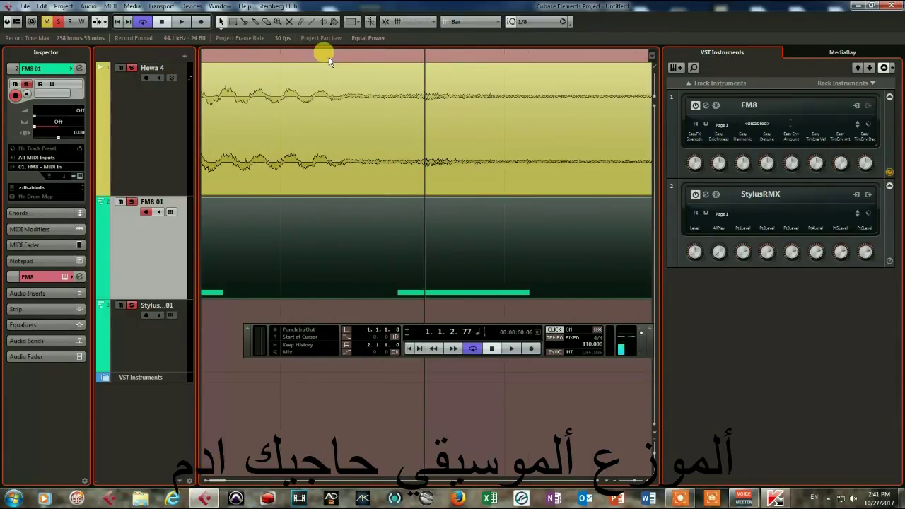
pyautogui.moveTo(177, 192); pyautogui.dragTo(178, 237)
pyautogui.press('g')
pyautogui.press('g')
pyautogui.press('g')
pyautogui.press('g')
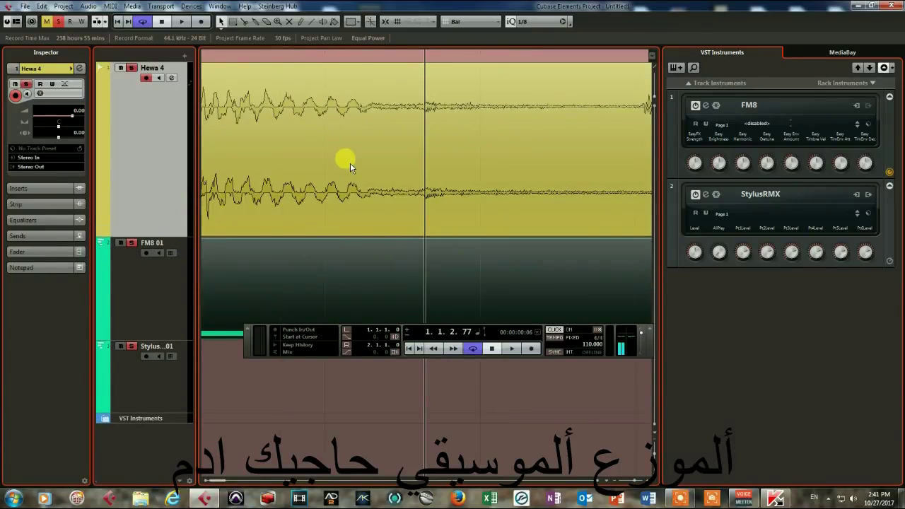
pyautogui.press('h')
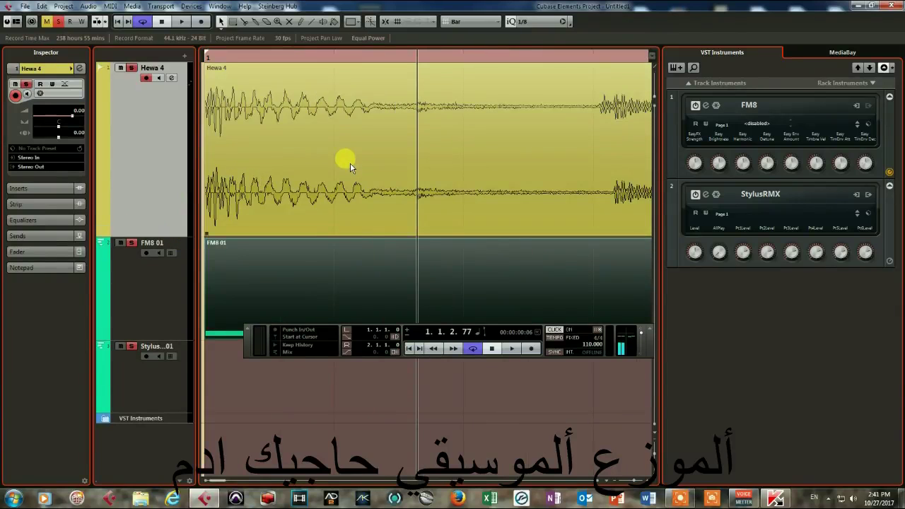
pyautogui.click(412, 60)
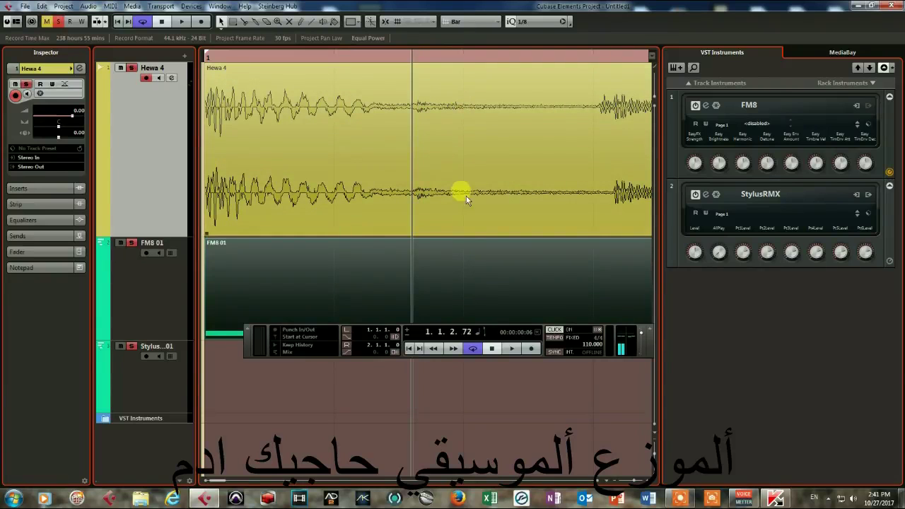
# Step: Move the Transport panel clear of the FM8 01 part and shift the part's second C3 note to start at 1.1.2.72
pyautogui.moveTo(247, 345); pyautogui.dragTo(255, 460)
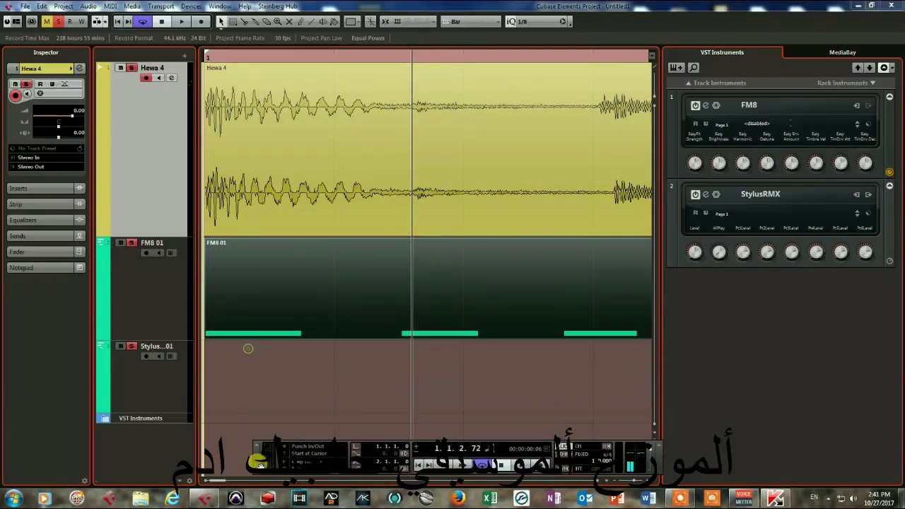
pyautogui.doubleClick(452, 301)
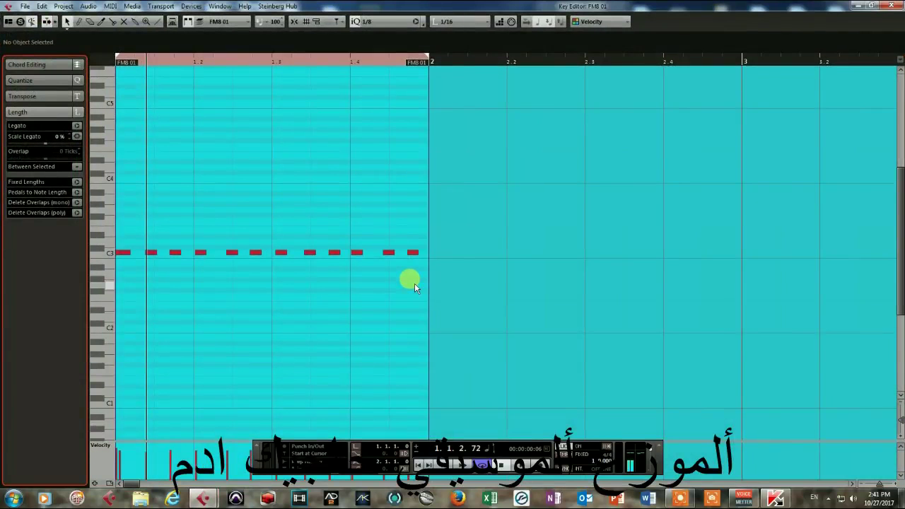
pyautogui.press('h')
pyautogui.press('h')
pyautogui.press('h')
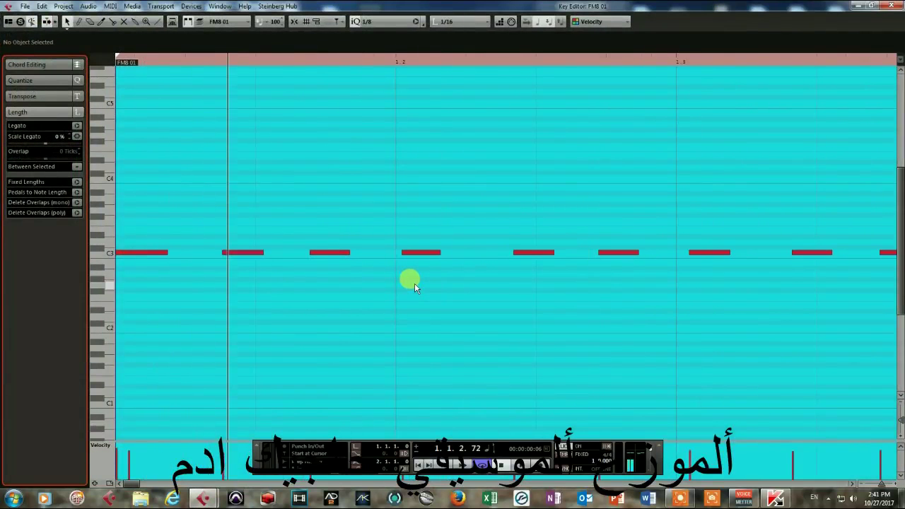
pyautogui.click(244, 254)
pyautogui.moveTo(246, 256); pyautogui.dragTo(251, 258)
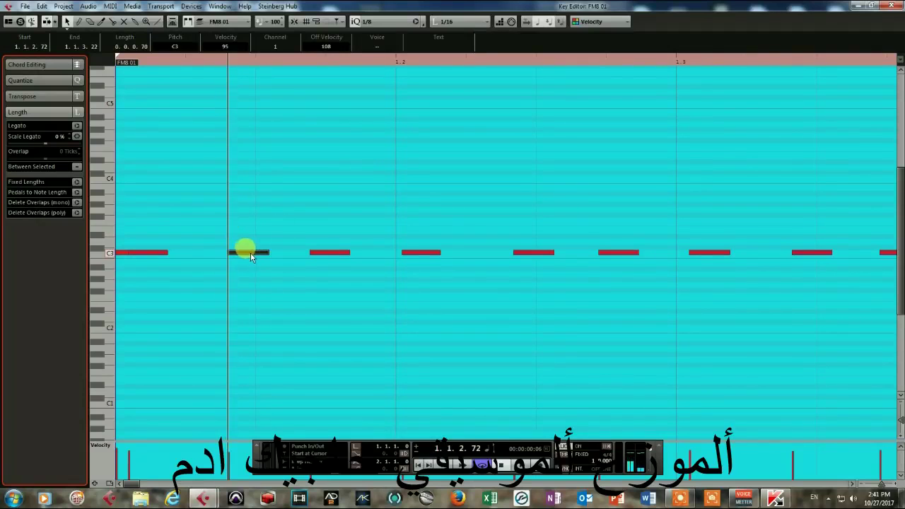
pyautogui.click(890, 5)
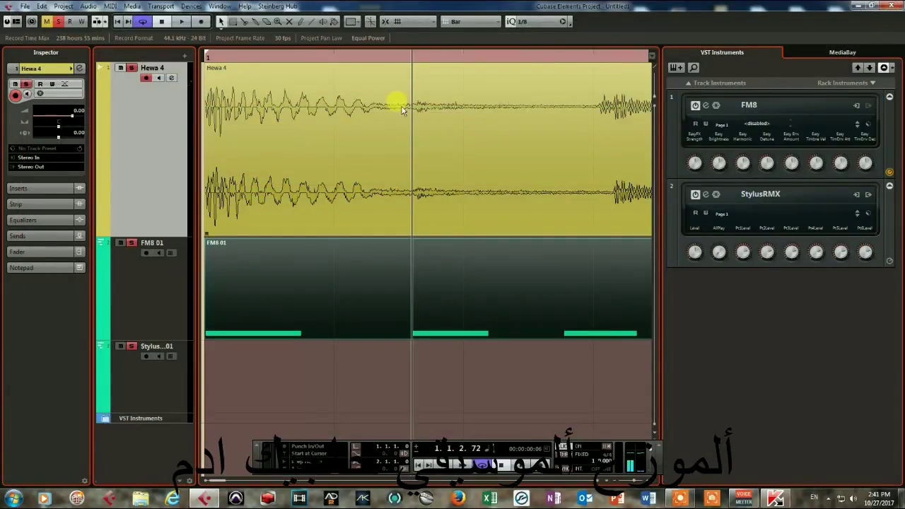
# Step: Place the project cursor on the next Hewa 4 hit at 1.1.4.18 and move the third FM8 01 note to start there
pyautogui.click(600, 61)
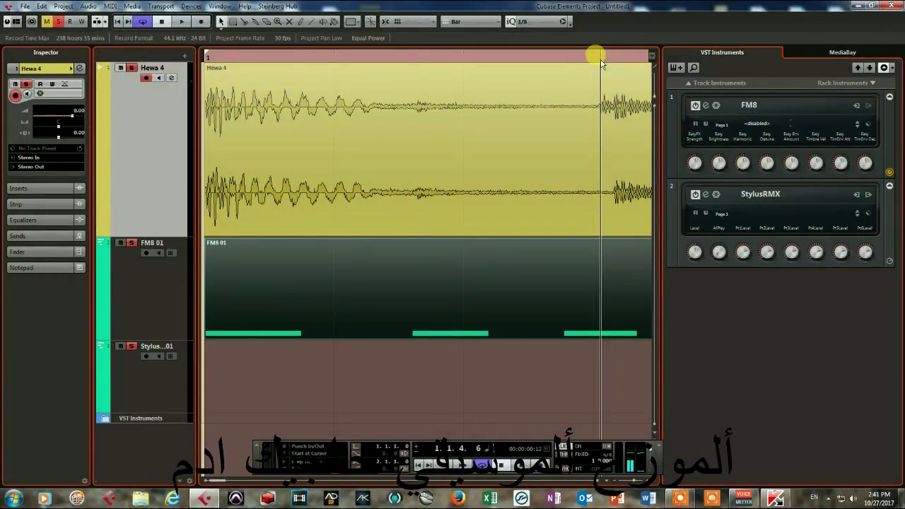
pyautogui.click(612, 62)
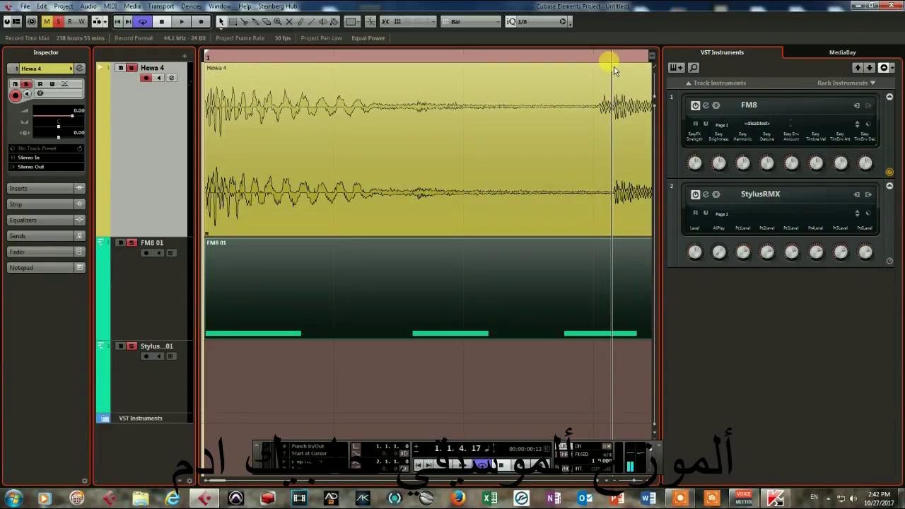
pyautogui.click(614, 63)
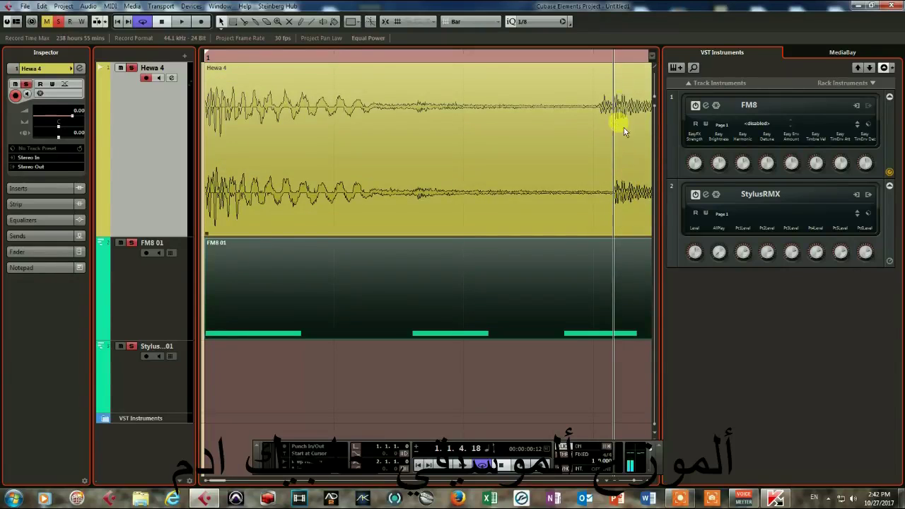
pyautogui.doubleClick(635, 270)
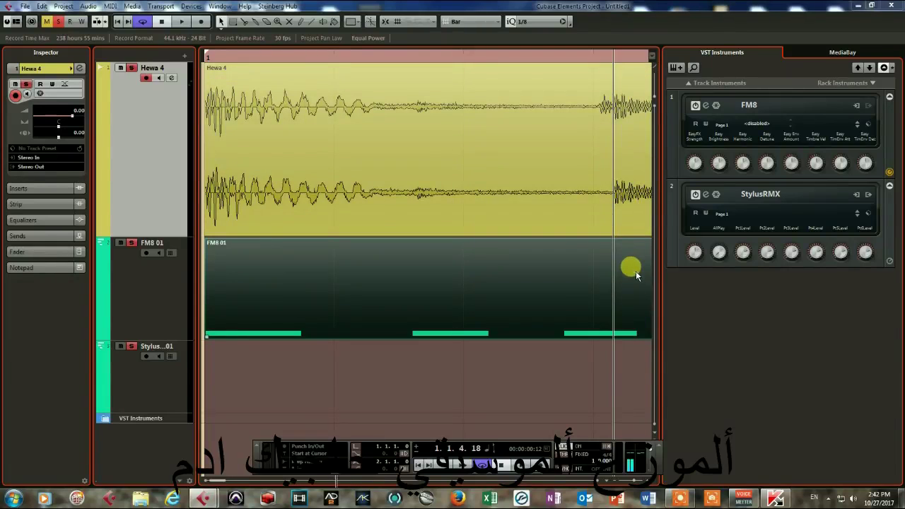
pyautogui.moveTo(317, 249); pyautogui.dragTo(345, 249)
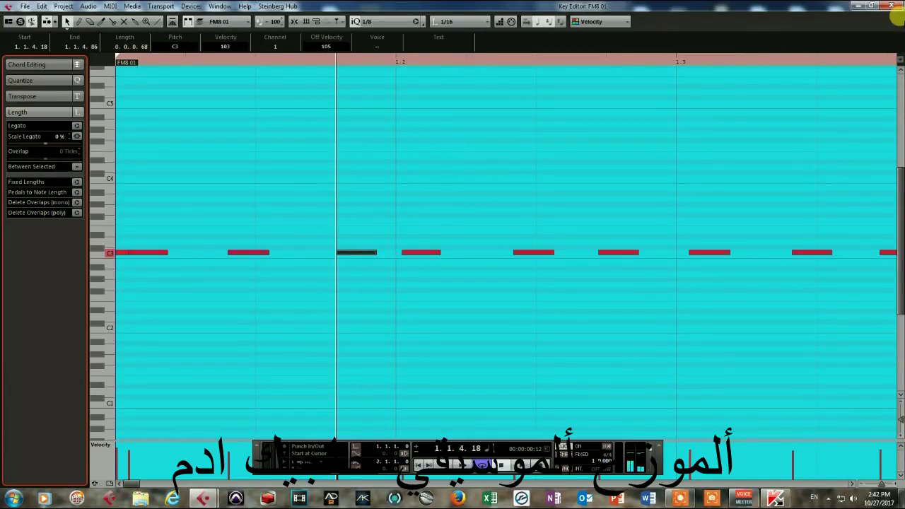
pyautogui.click(892, 5)
# Step: Delete the fourth C3 note, just after beat 1.2, from the FM8 01 part
pyautogui.press('g')
pyautogui.press('g')
pyautogui.press('g')
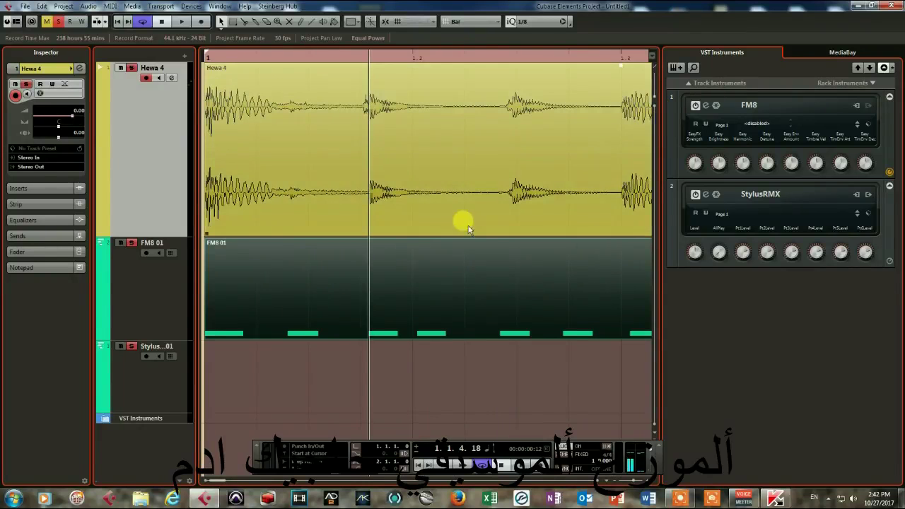
pyautogui.doubleClick(452, 266)
pyautogui.moveTo(403, 218); pyautogui.dragTo(422, 286)
pyautogui.press('Delete')
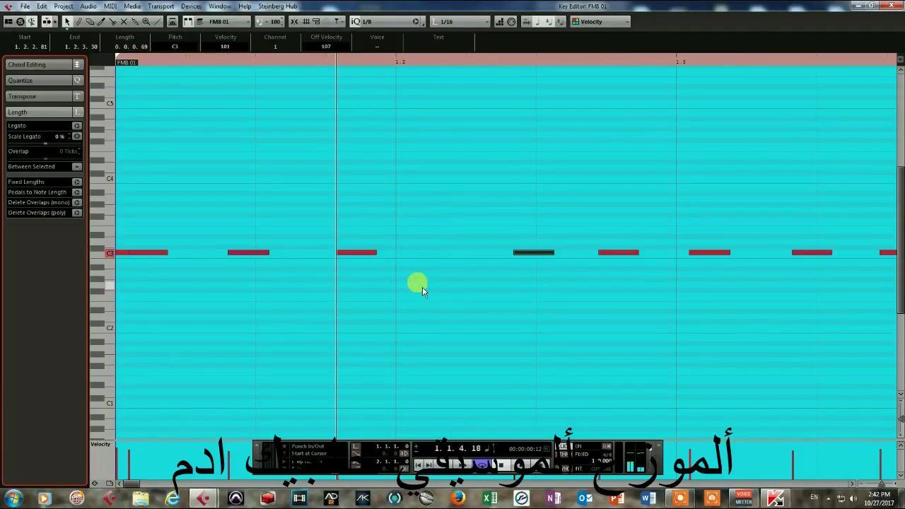
# Step: Place the project cursor on the Hewa 4 hit at 1.2.2.100 and move the fourth FM8 01 note to start there
pyautogui.click(889, 6)
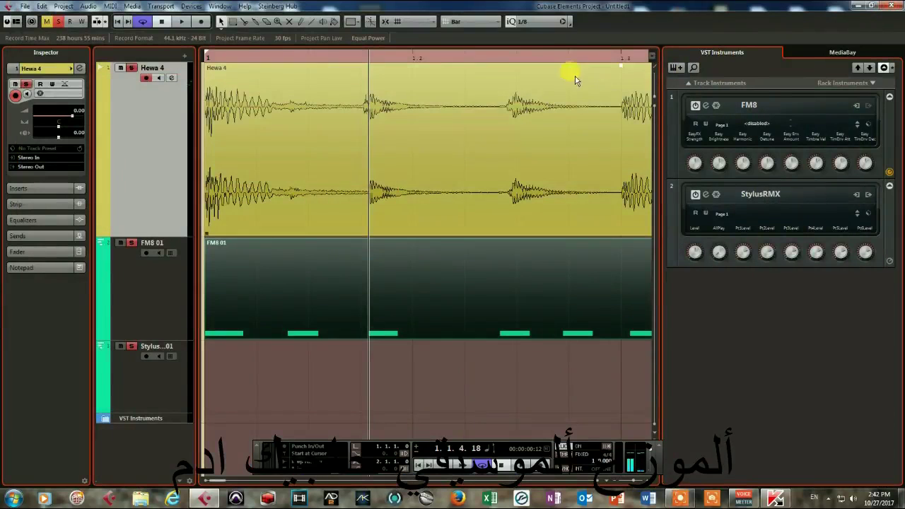
pyautogui.click(506, 58)
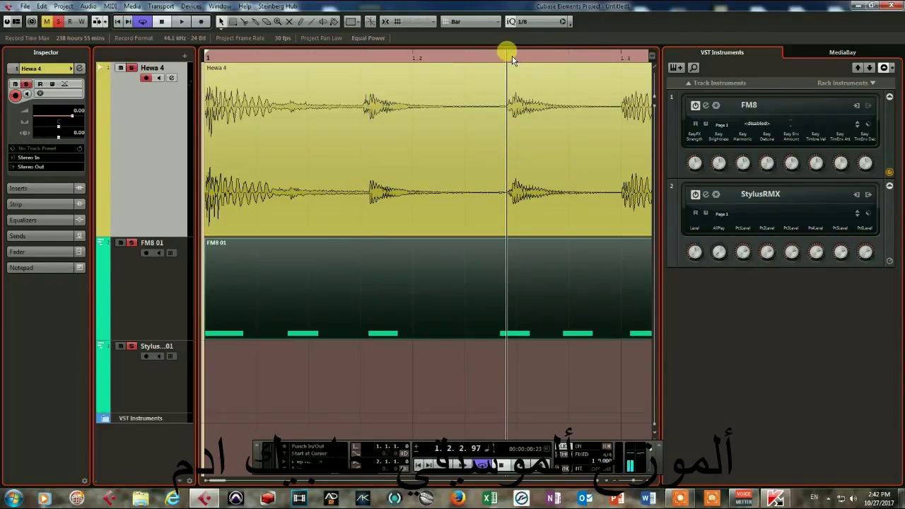
pyautogui.doubleClick(516, 307)
pyautogui.moveTo(523, 252); pyautogui.dragTo(542, 256)
pyautogui.click(892, 6)
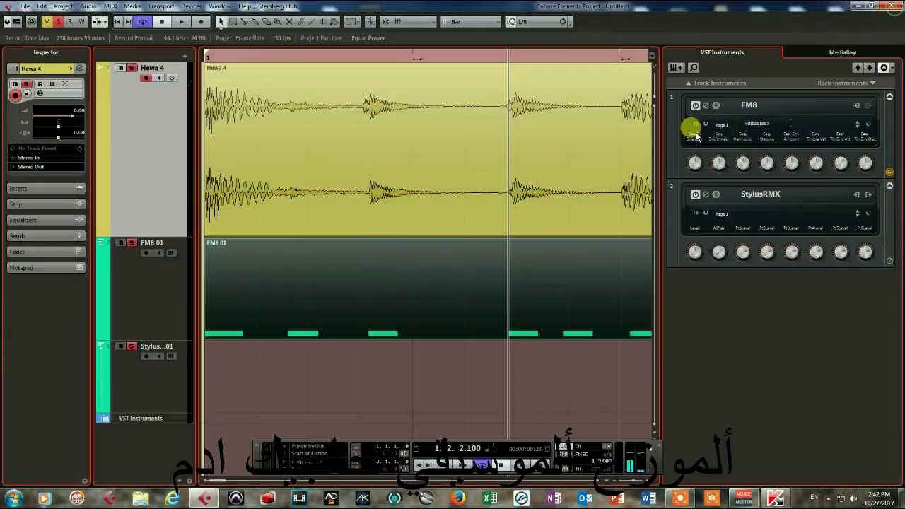
# Step: Delete the C3 note between the fourth note and beat 1.3 from the FM8 01 part
pyautogui.doubleClick(586, 248)
pyautogui.moveTo(618, 211); pyautogui.dragTo(610, 276)
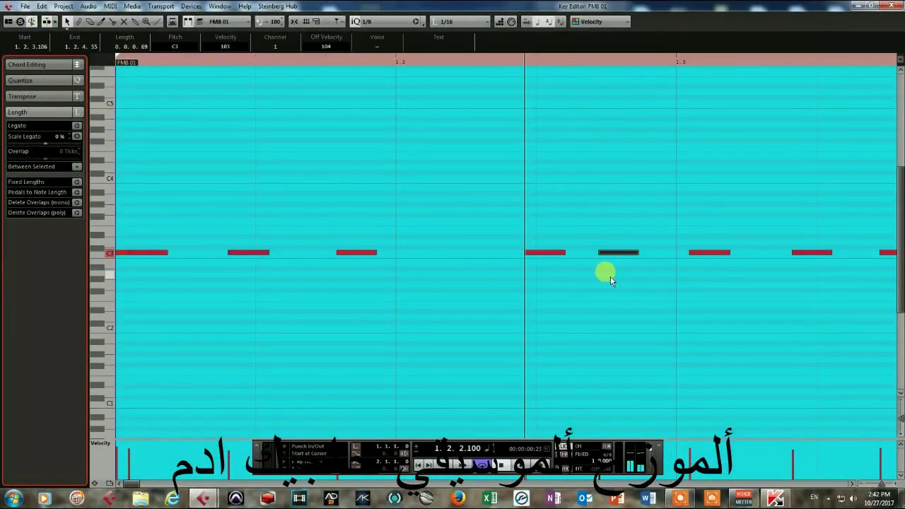
pyautogui.press('Delete')
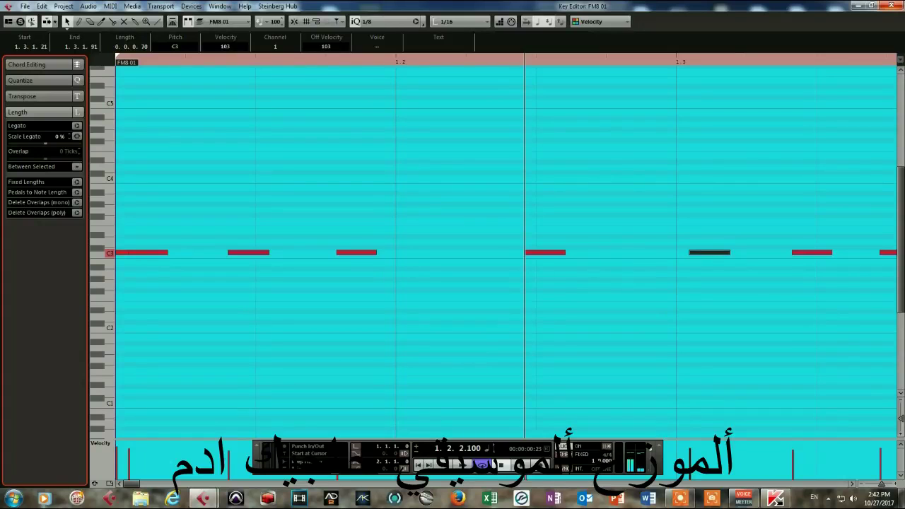
pyautogui.click(890, 5)
# Step: Place the project cursor on the Hewa 4 hit at 1.3.1.2 and move the nearby FM8 01 note to start at 1.3.1.3
pyautogui.click(620, 58)
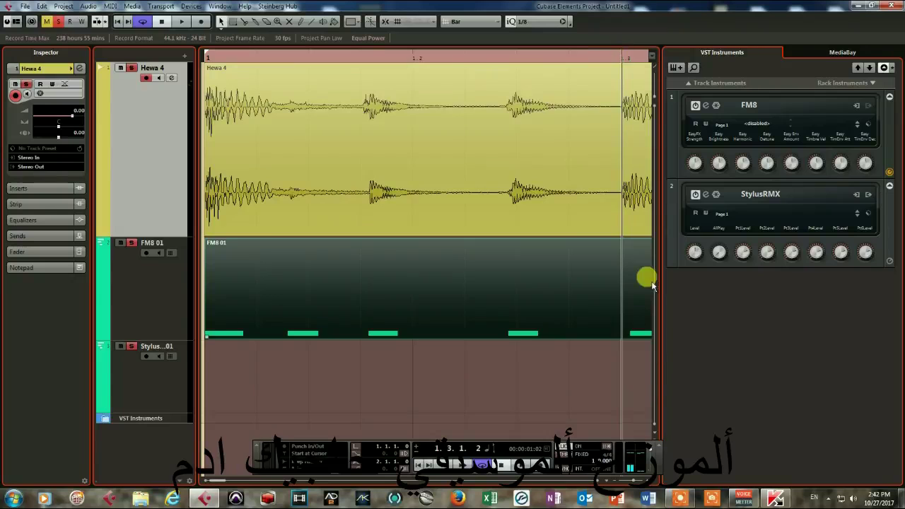
pyautogui.doubleClick(647, 296)
pyautogui.moveTo(704, 253); pyautogui.dragTo(693, 254)
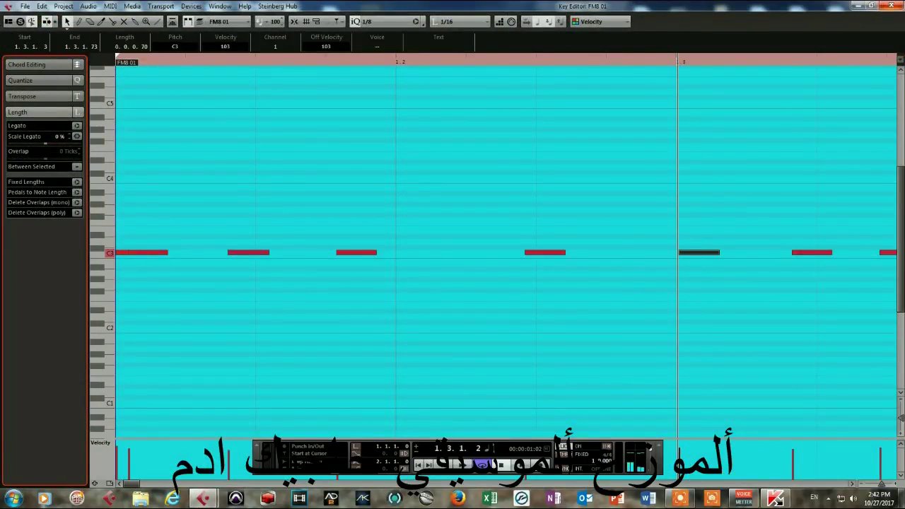
pyautogui.click(891, 6)
# Step: Place the project cursor on the onset of the quiet Hewa 4 hit after beat 1.3, at 1.3.2.82
pyautogui.press('g')
pyautogui.press('g')
pyautogui.press('g')
pyautogui.press('g')
pyautogui.press('g')
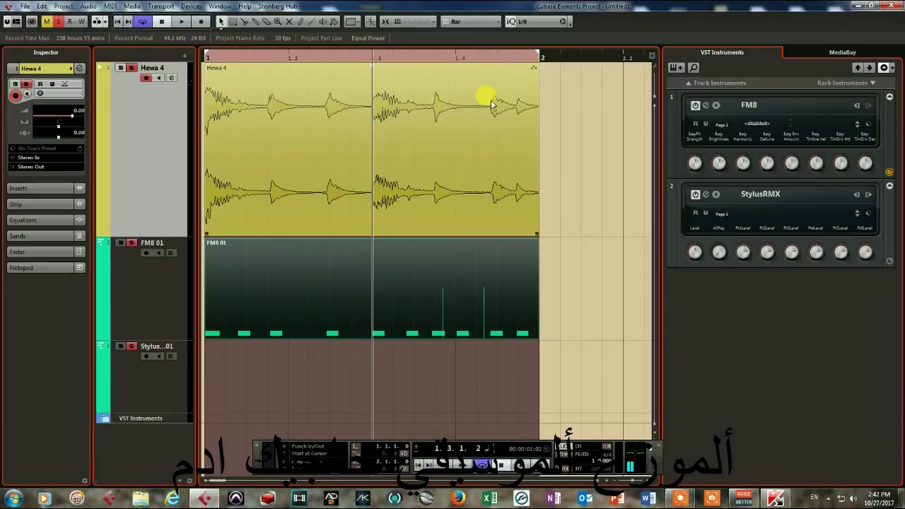
pyautogui.click(403, 62)
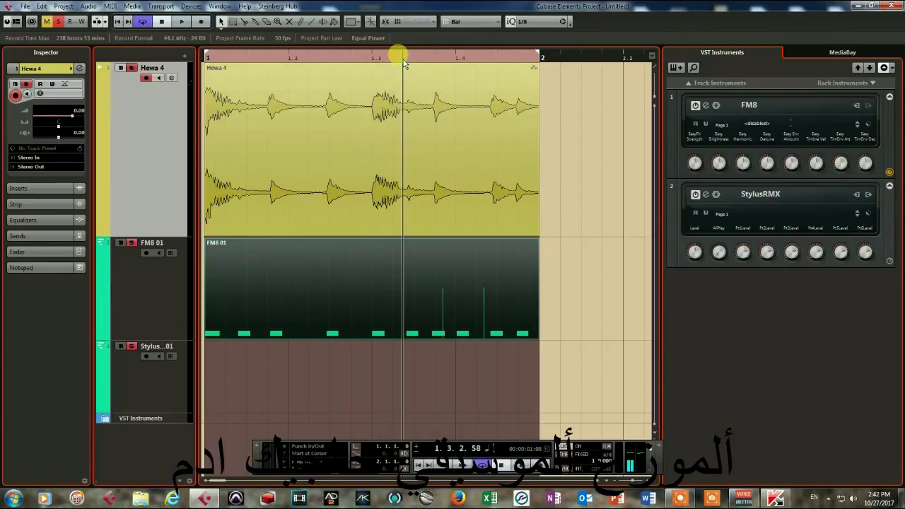
pyautogui.click(408, 61)
pyautogui.press('h')
pyautogui.press('h')
pyautogui.press('h')
pyautogui.press('h')
pyautogui.press('h')
pyautogui.press('h')
pyautogui.press('h')
pyautogui.press('h')
pyautogui.press('h')
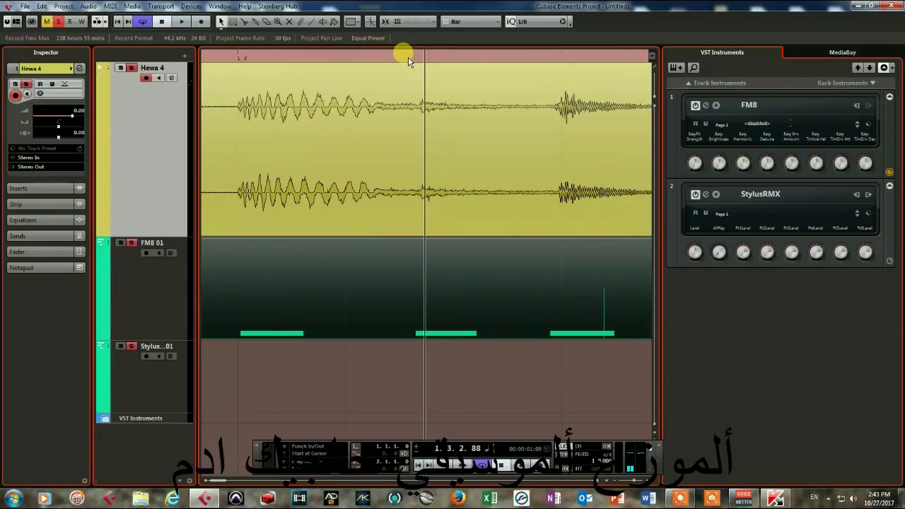
pyautogui.click(419, 59)
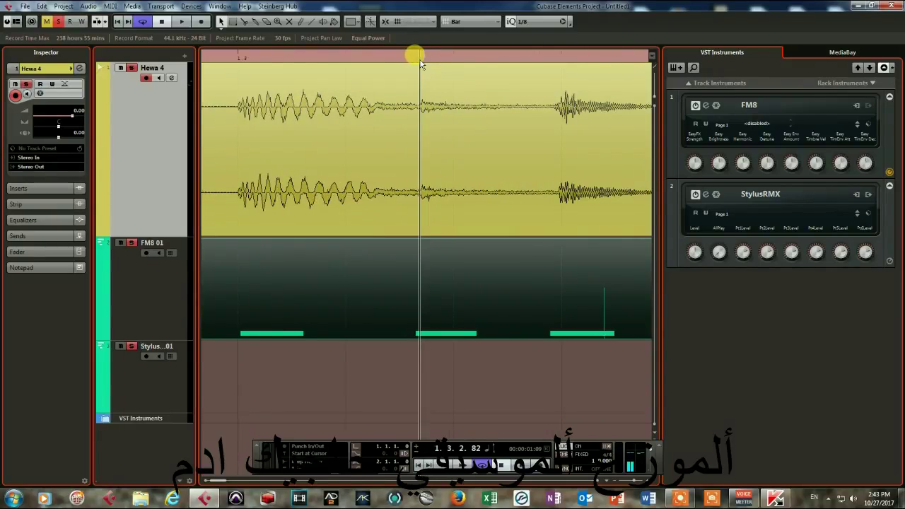
# Step: Move the second FM8 01 note after beat 1.3 to start at the cursor, 1.3.2.82
pyautogui.doubleClick(431, 304)
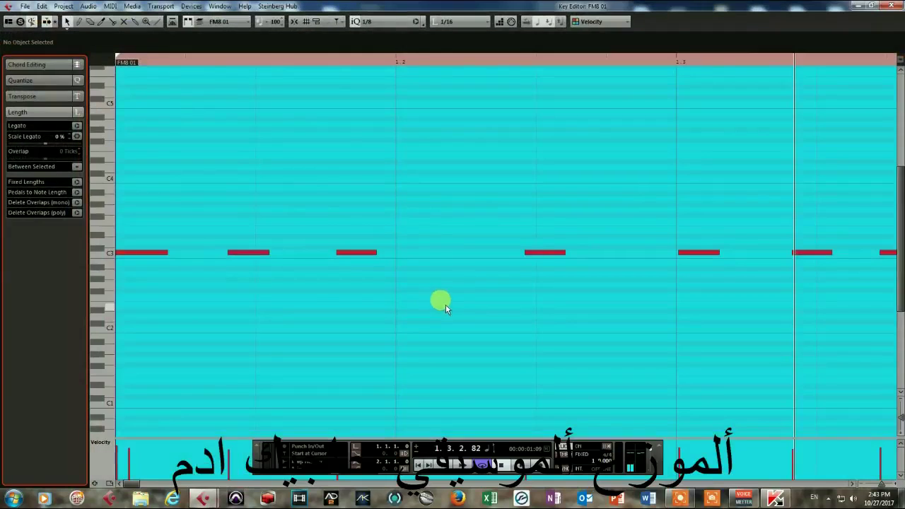
pyautogui.click(806, 252)
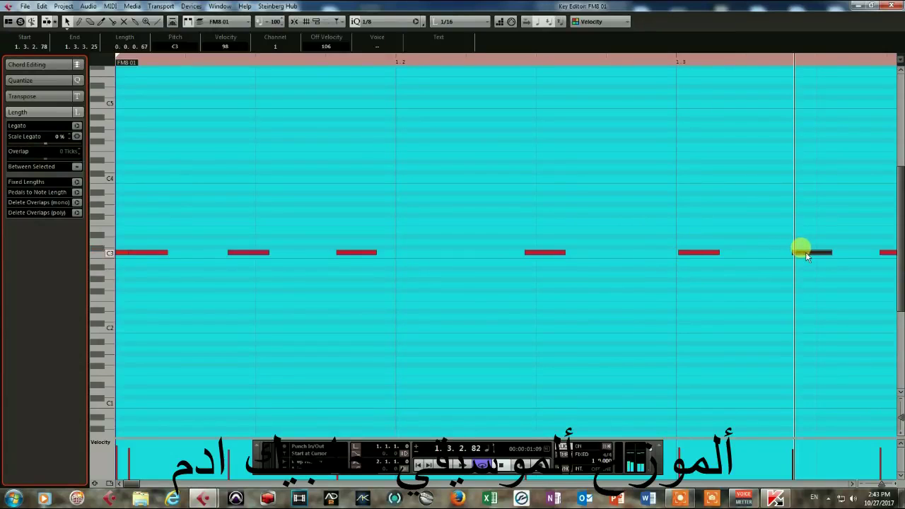
pyautogui.moveTo(805, 252); pyautogui.dragTo(809, 255)
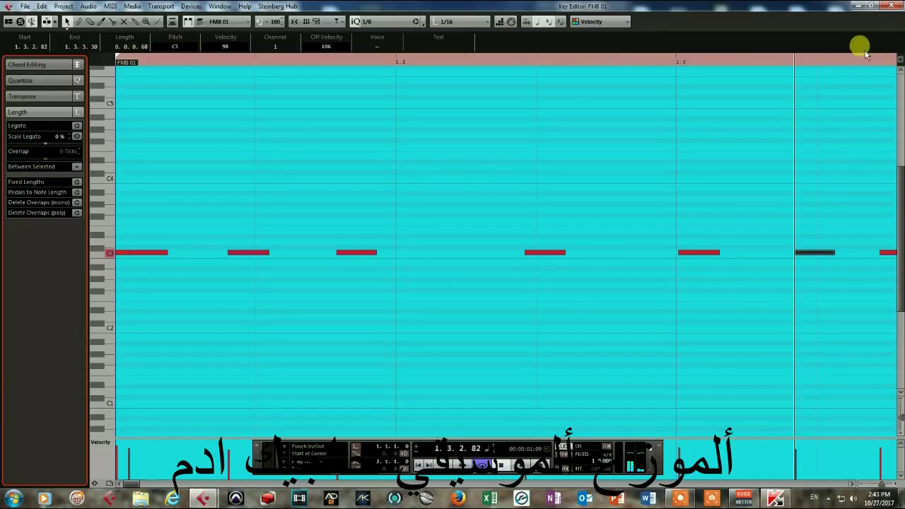
pyautogui.click(892, 6)
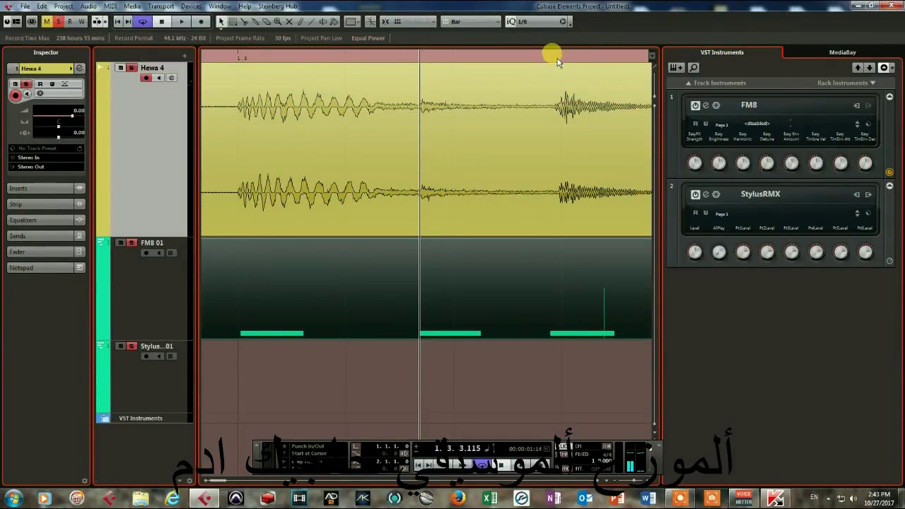
# Step: Place the project cursor on the Hewa 4 hit before beat 1.4 and move the nearby FM8 01 note to start at 1.3.3.115
pyautogui.doubleClick(588, 283)
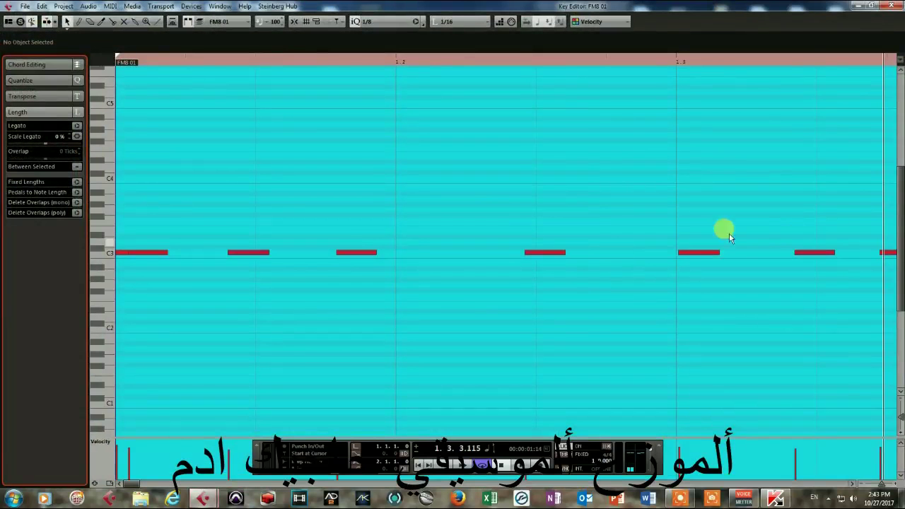
pyautogui.press('h')
pyautogui.press('h')
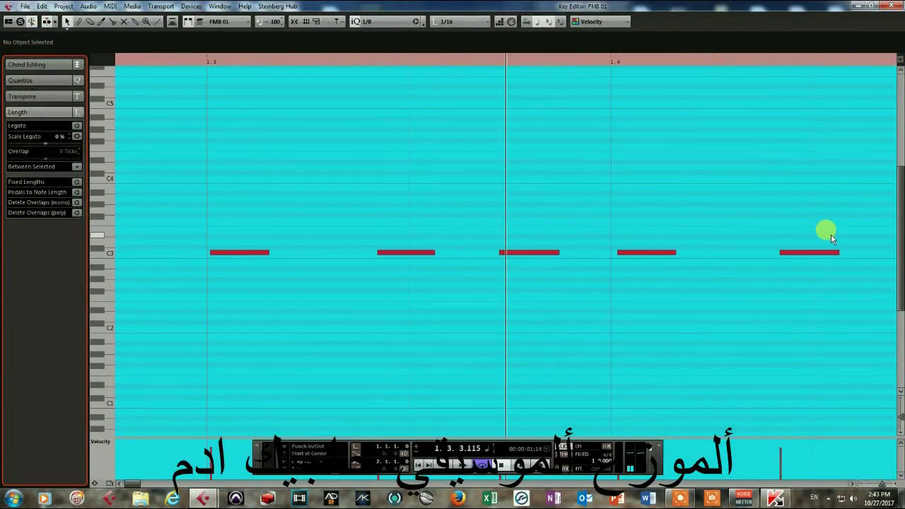
pyautogui.moveTo(536, 250); pyautogui.dragTo(545, 253)
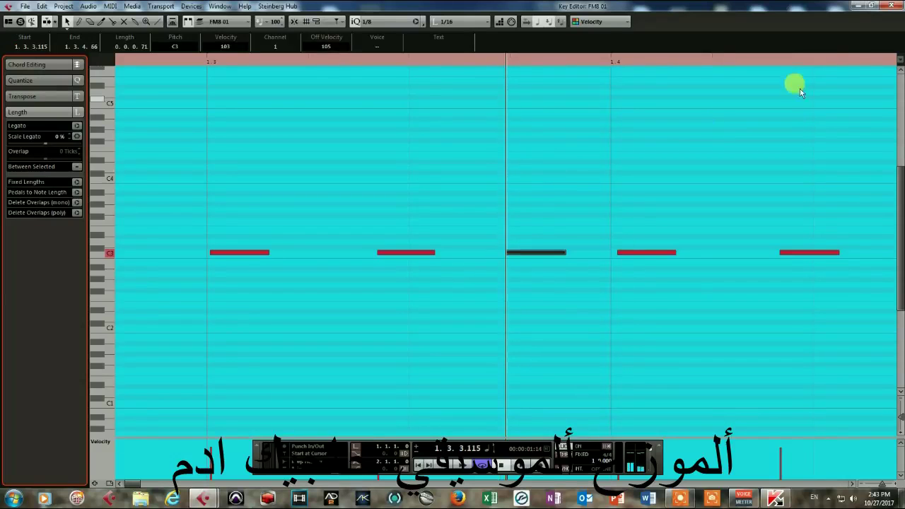
pyautogui.click(901, 8)
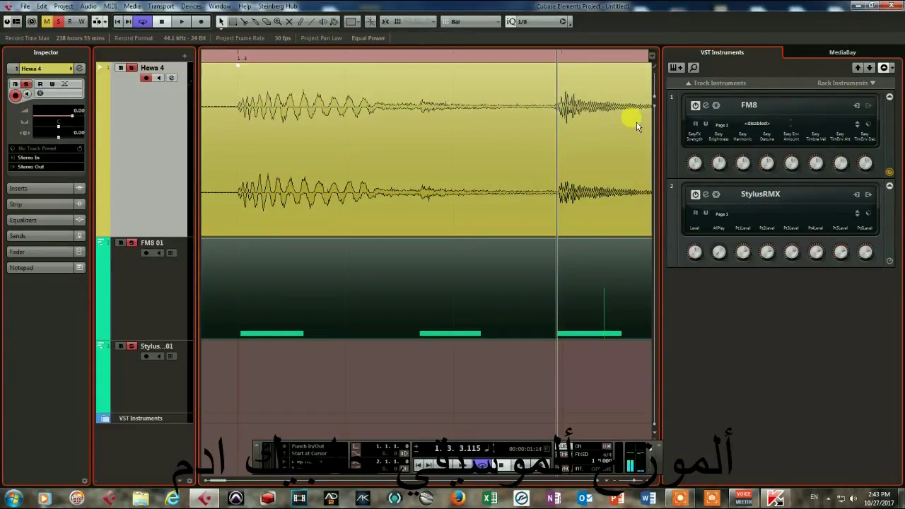
# Step: Place the project cursor on the Hewa 4 hit at 1.4.2.86 and move the second-to-last FM8 01 note to start there
pyautogui.press('g')
pyautogui.press('g')
pyautogui.press('g')
pyautogui.press('g')
pyautogui.press('g')
pyautogui.press('g')
pyautogui.press('g')
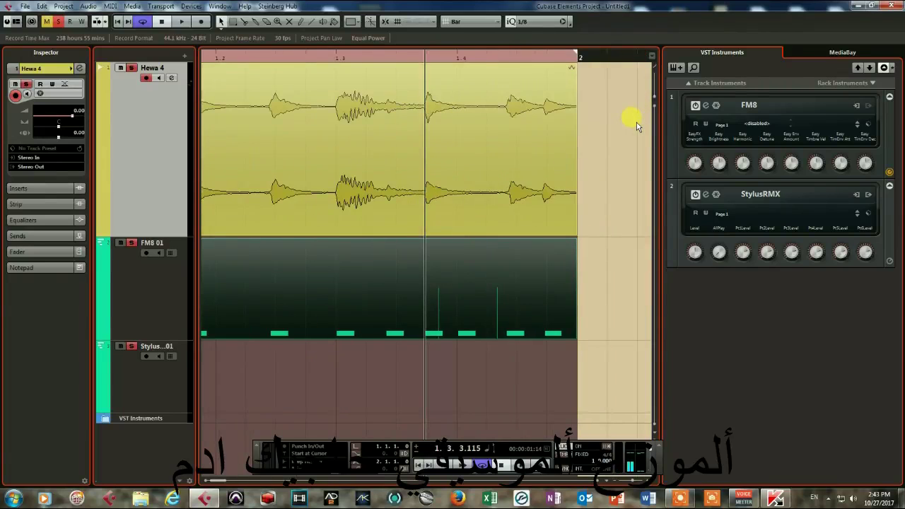
pyautogui.click(507, 59)
pyautogui.click(507, 60)
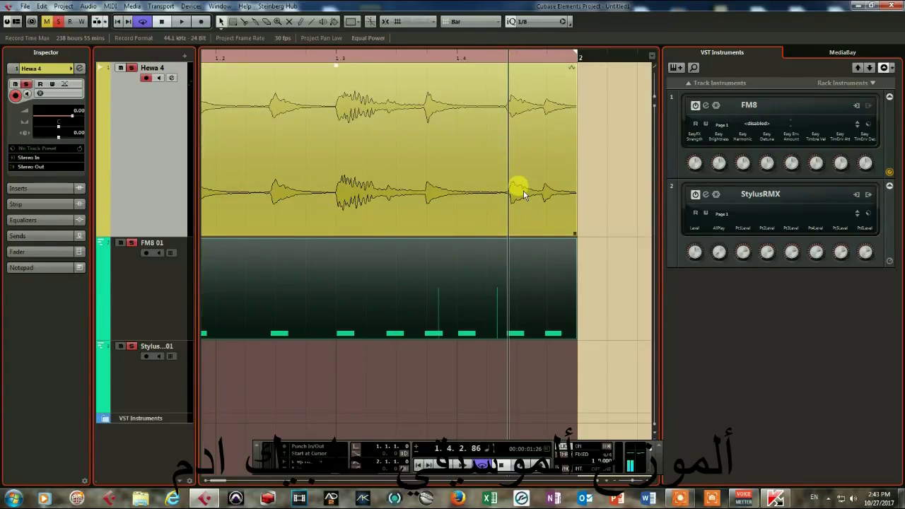
pyautogui.doubleClick(521, 258)
pyautogui.moveTo(690, 250); pyautogui.dragTo(695, 255)
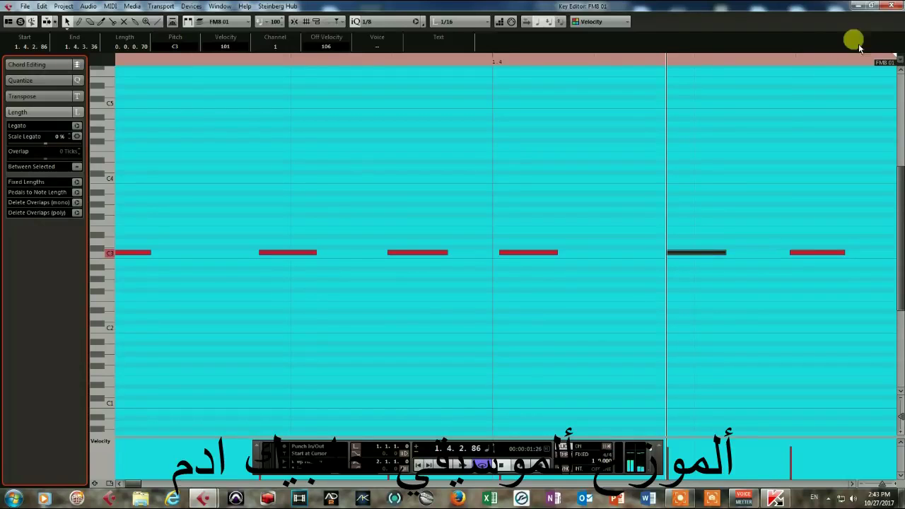
pyautogui.click(896, 7)
# Step: Place the project cursor on the final Hewa 4 hit at 1.4.3.105 and move the last FM8 01 note to start there
pyautogui.click(543, 58)
pyautogui.click(566, 191)
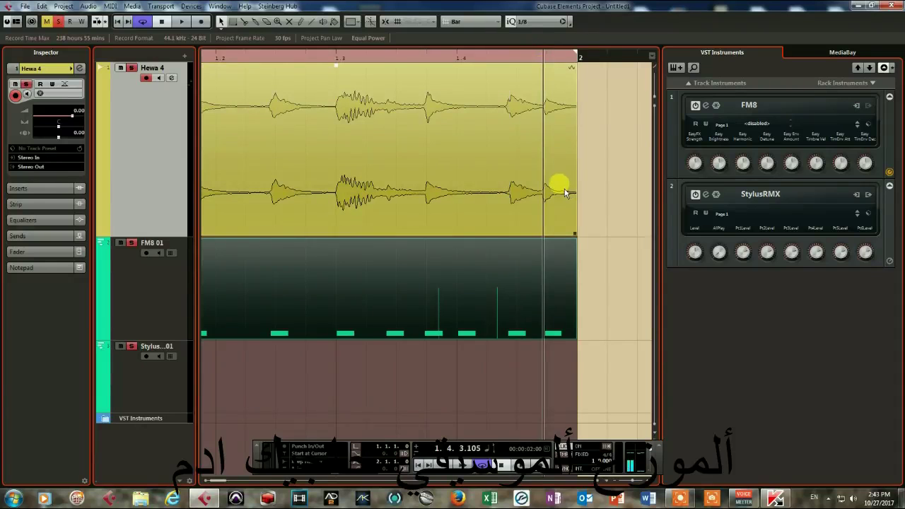
pyautogui.press('h')
pyautogui.press('h')
pyautogui.press('h')
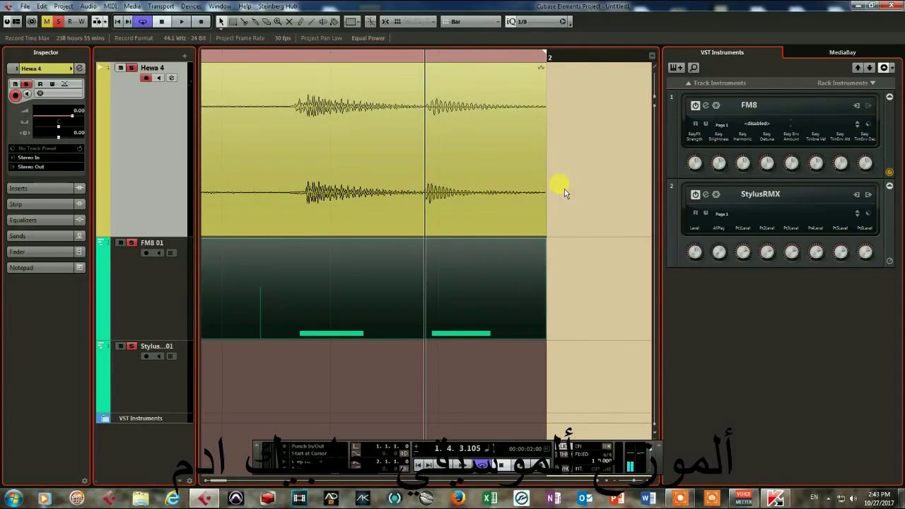
pyautogui.click(464, 265)
pyautogui.doubleClick(477, 277)
pyautogui.moveTo(804, 251); pyautogui.dragTo(803, 256)
pyautogui.click(890, 6)
# Step: Play the one-bar loop to check the FM8 01 notes against the Hewa 4 audio, and stop playback
pyautogui.click(521, 234)
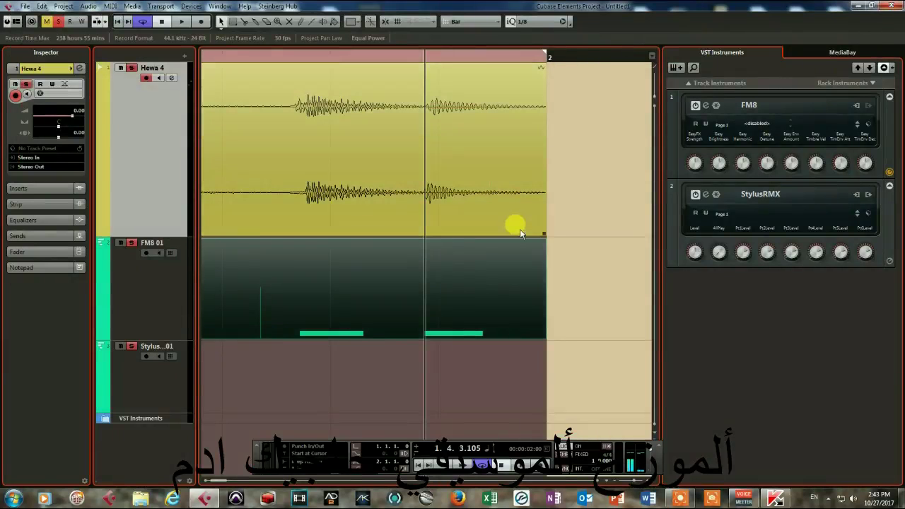
pyautogui.press('g')
pyautogui.press('g')
pyautogui.press('g')
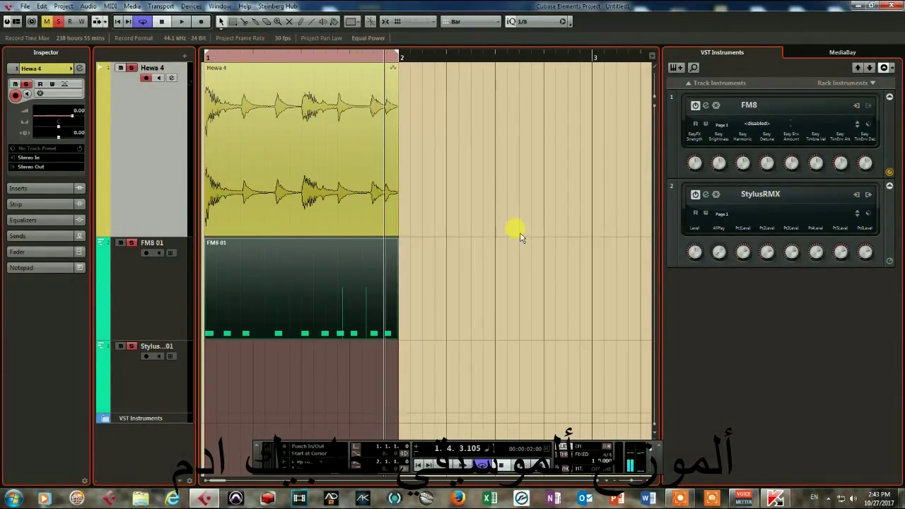
pyautogui.press('space')
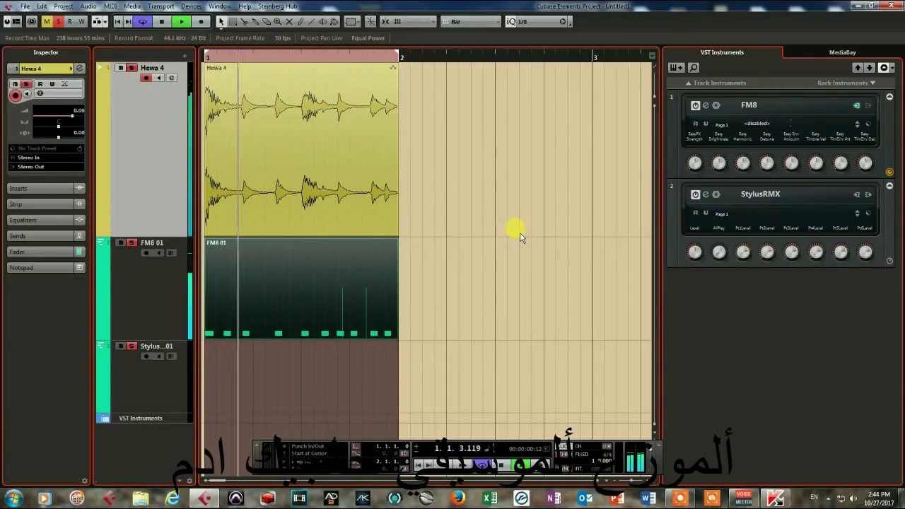
pyautogui.press('space')
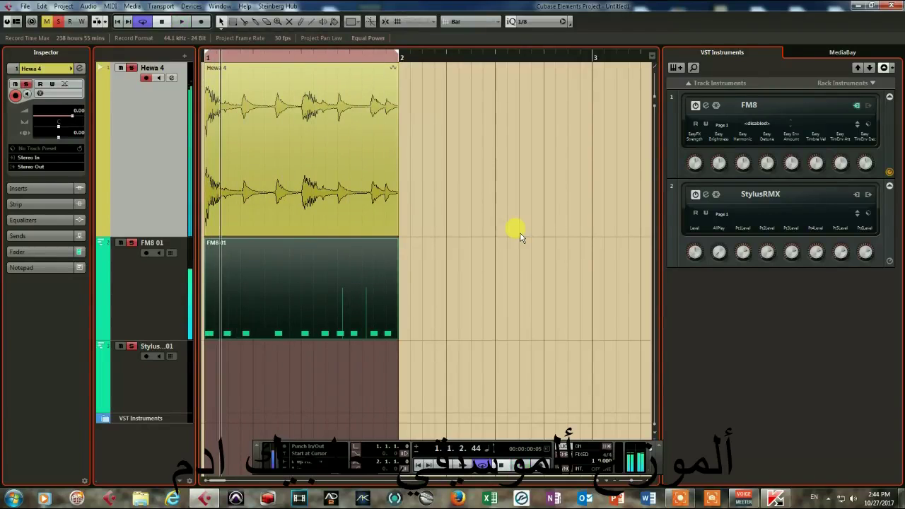
# Step: Keep the 1/8 quantize preset, open the Quantize Panel and move it clear of the FM8 01 part
pyautogui.click(306, 317)
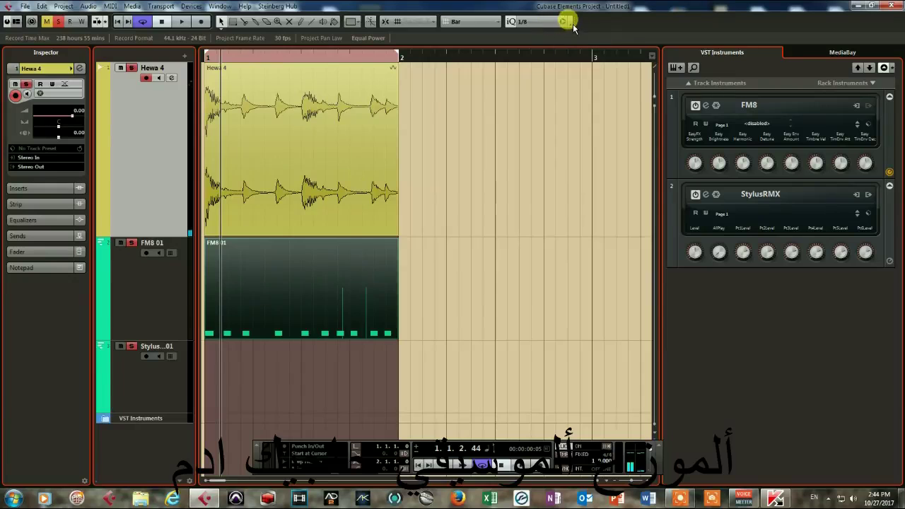
pyautogui.click(535, 21)
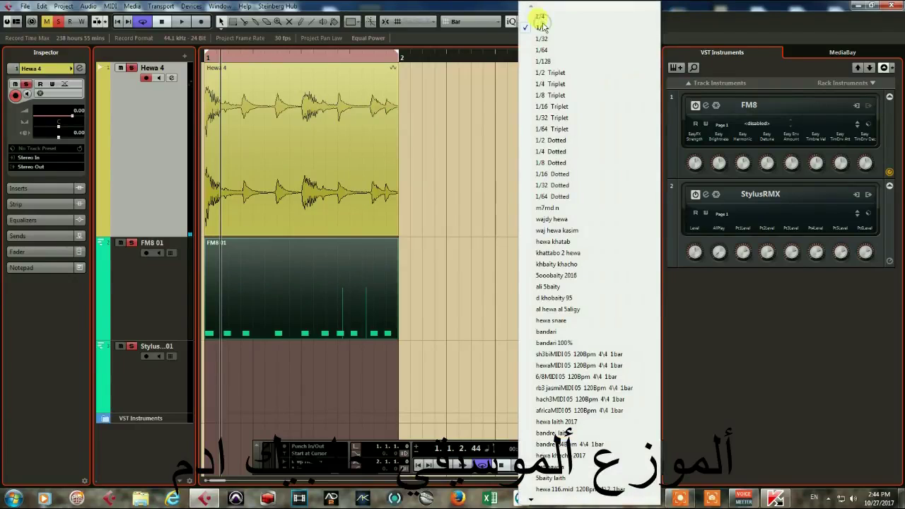
pyautogui.click(550, 19)
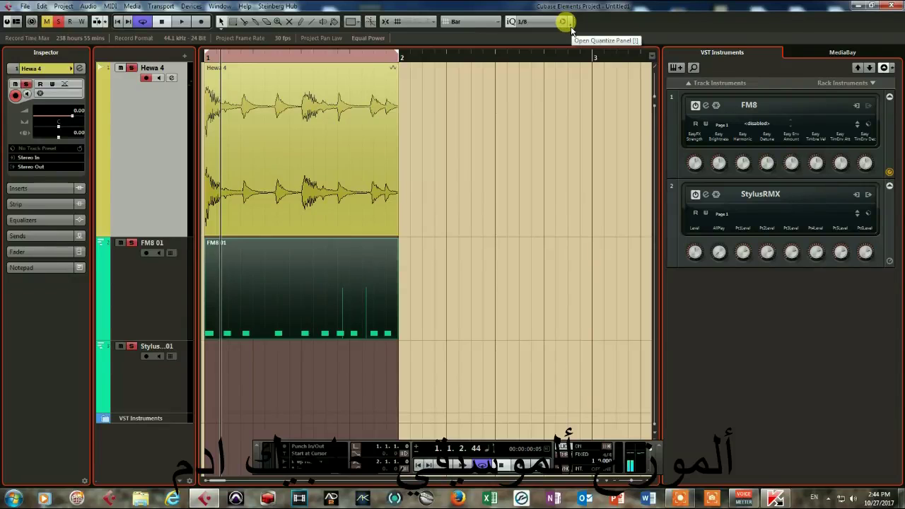
pyautogui.click(571, 28)
pyautogui.moveTo(343, 129); pyautogui.dragTo(165, 90)
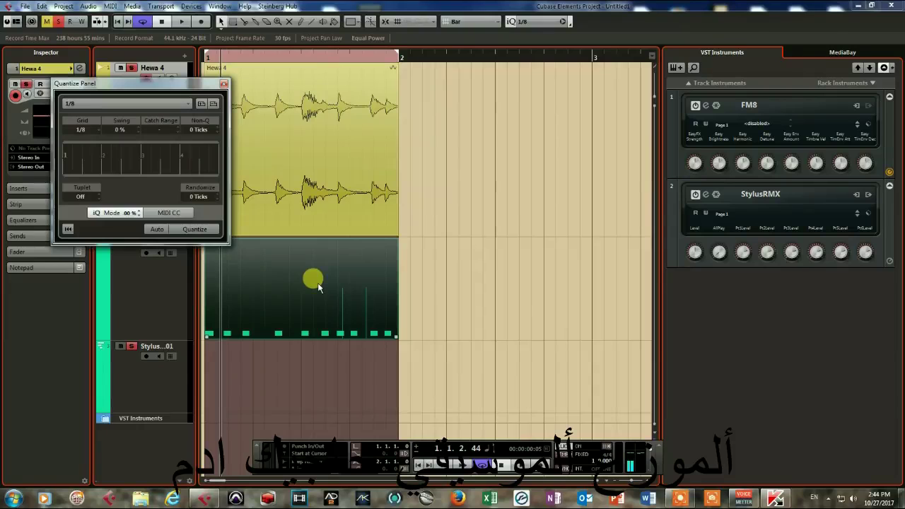
# Step: Extract a groove from the FM8 01 part into the Quantize Panel and save it as a quantize preset
pyautogui.moveTo(318, 286); pyautogui.dragTo(318, 284)
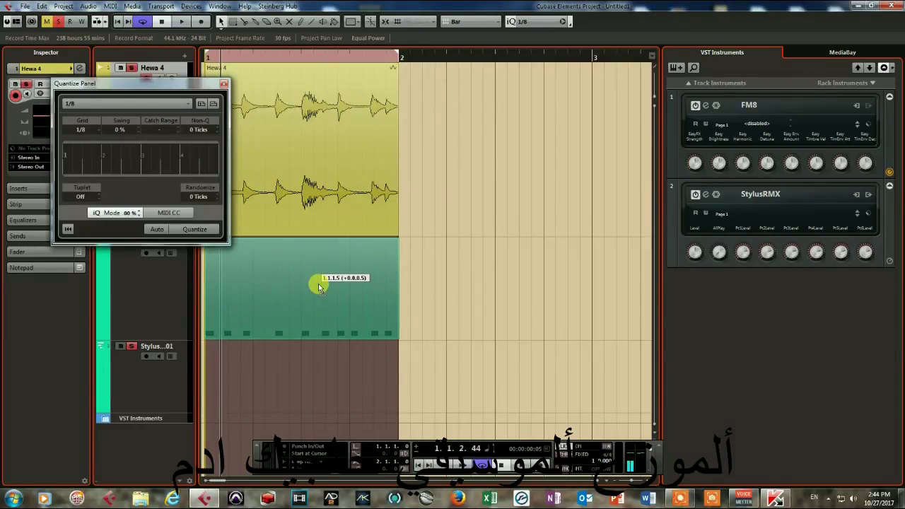
pyautogui.moveTo(318, 283); pyautogui.dragTo(138, 156)
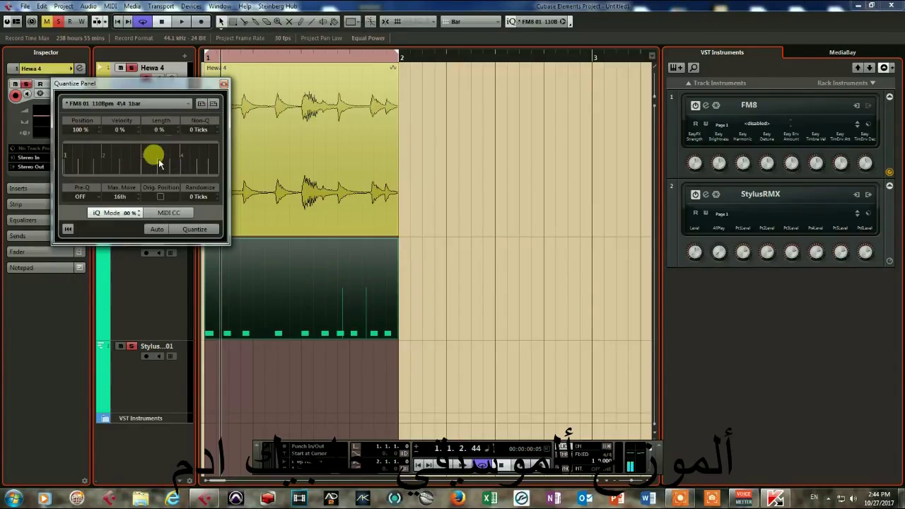
pyautogui.click(200, 104)
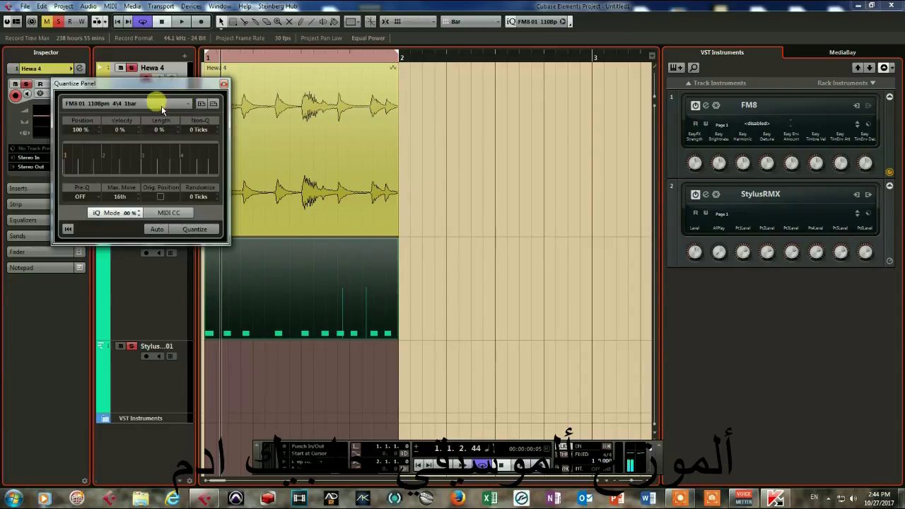
# Step: Try to rename the FM8 01 110Bpm 4\4 1bar quantize preset as hewa alyom and check the preset list
pyautogui.click(190, 107)
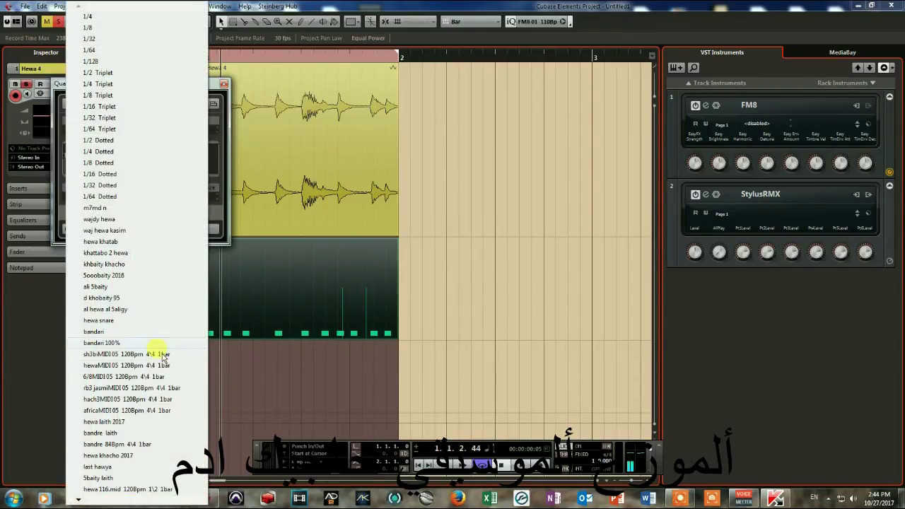
pyautogui.moveTo(80, 500)
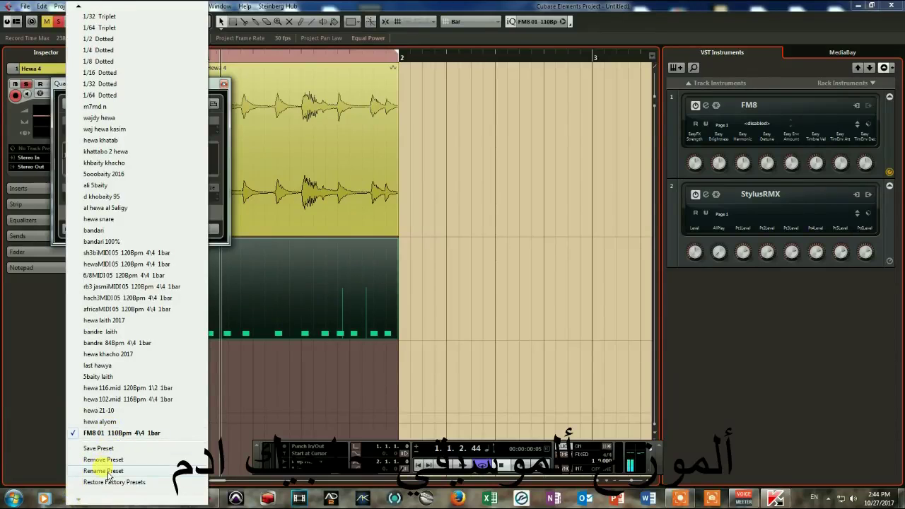
pyautogui.click(103, 471)
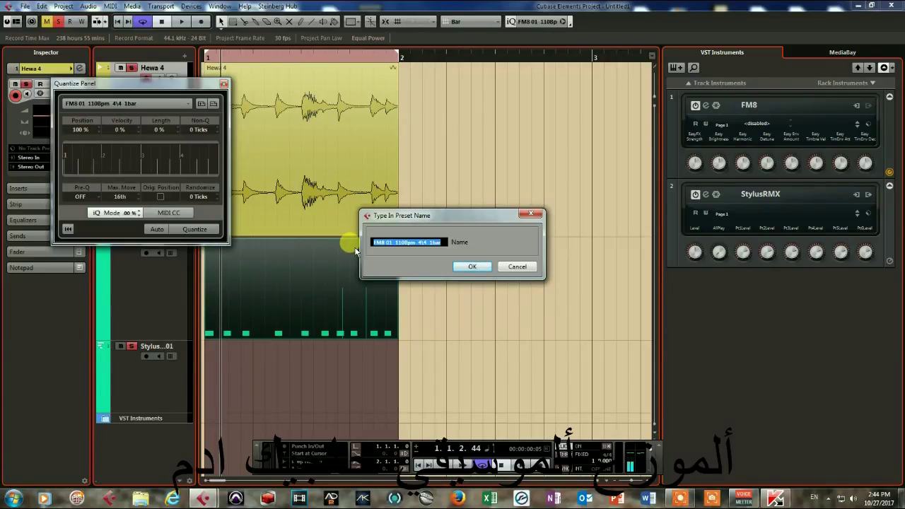
pyautogui.write('hewa alyom')
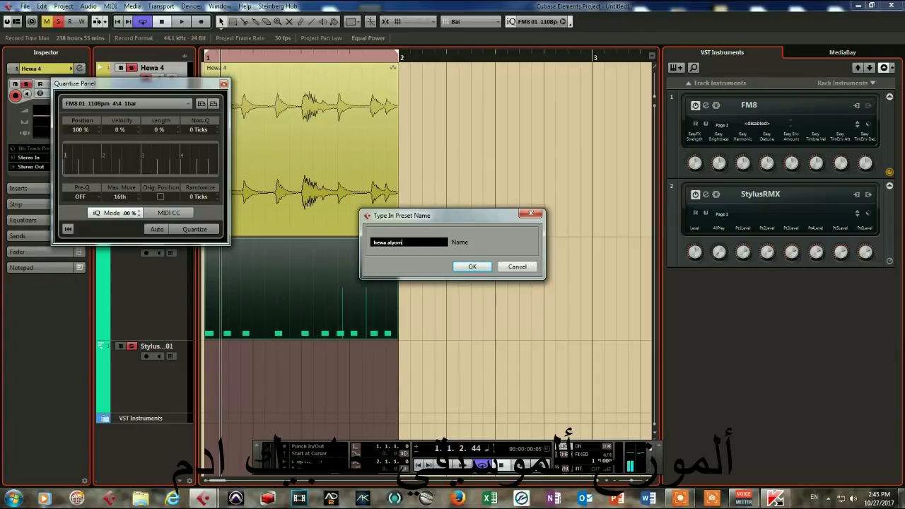
pyautogui.click(471, 266)
pyautogui.click(179, 103)
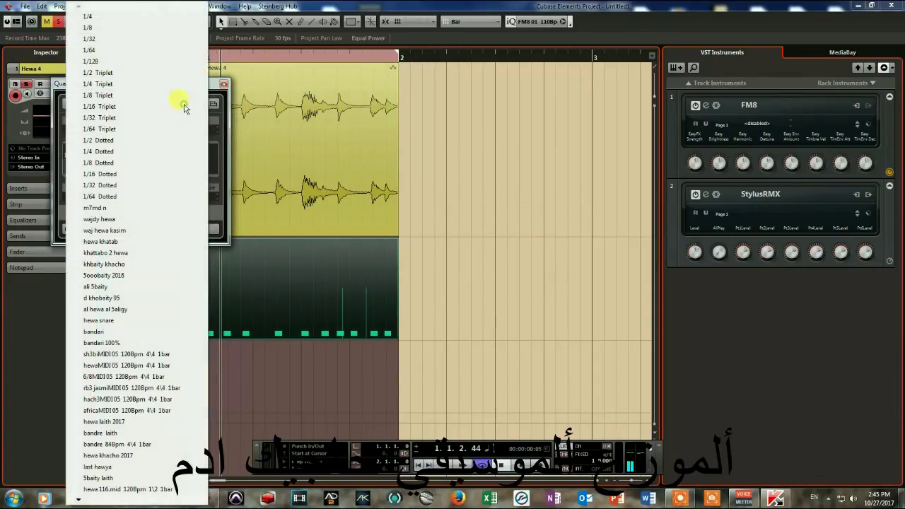
pyautogui.click(478, 170)
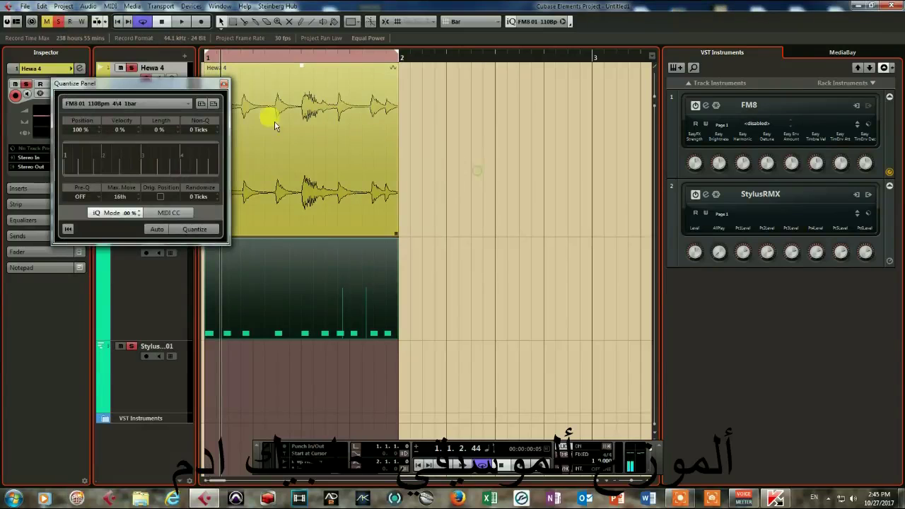
# Step: Remove the FM8 01 110Bpm 4\4 1bar preset, close the Quantize Panel and choose hewa alyom as the project's quantize preset
pyautogui.click(213, 104)
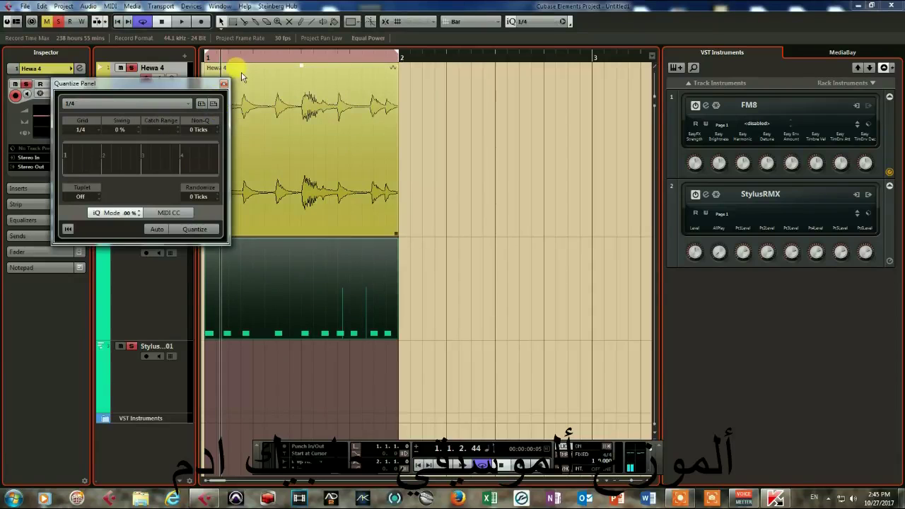
pyautogui.click(226, 85)
pyautogui.click(549, 21)
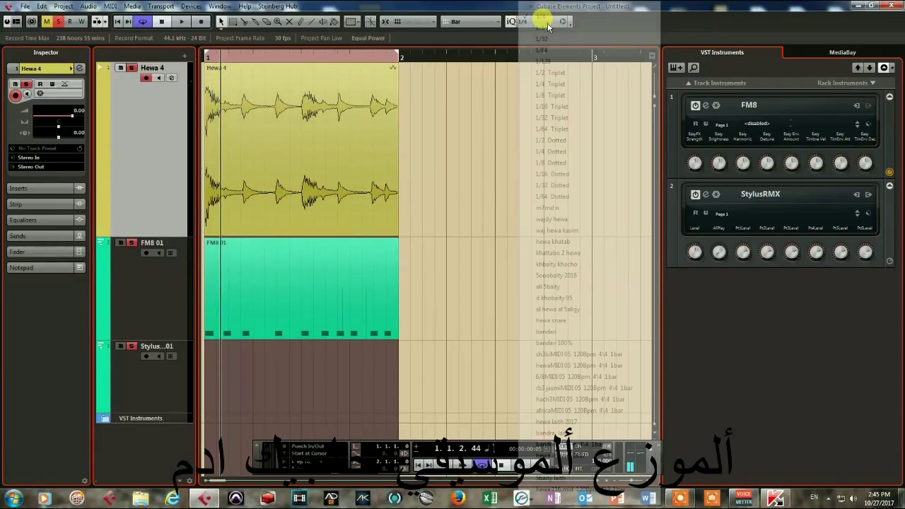
pyautogui.moveTo(531, 500)
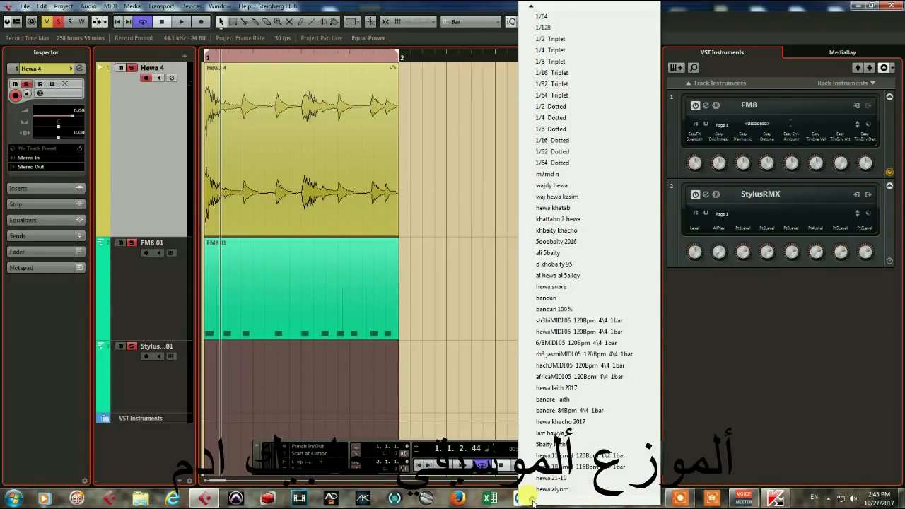
pyautogui.click(537, 490)
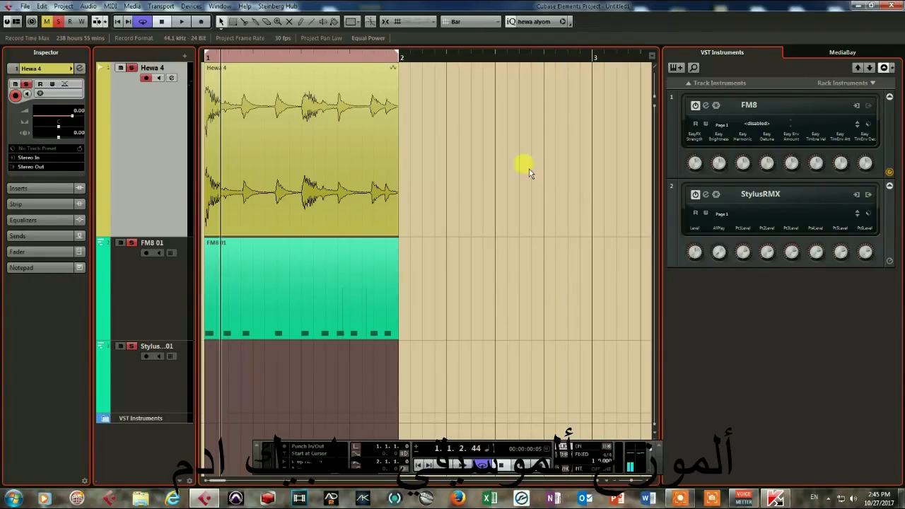
# Step: Delete the FM8 01 MIDI part and play the Hewa 4 loop on its own
pyautogui.click(373, 273)
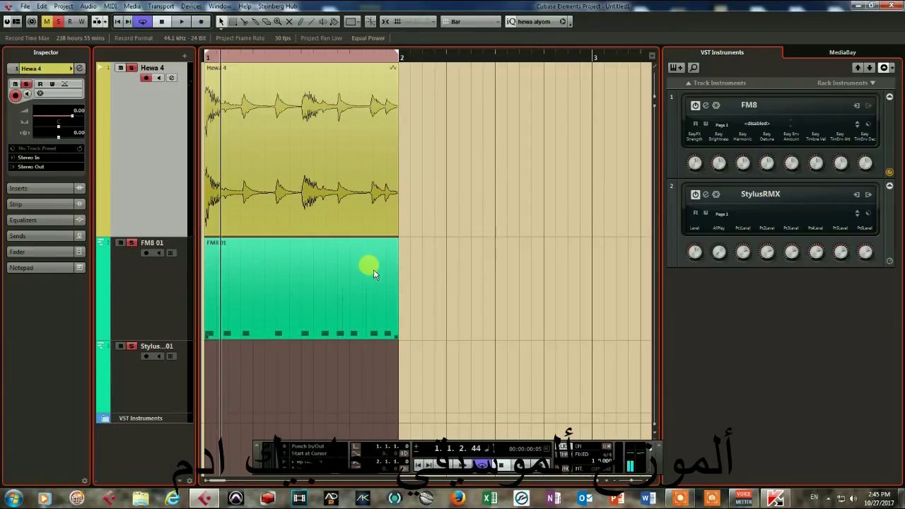
pyautogui.click(345, 267)
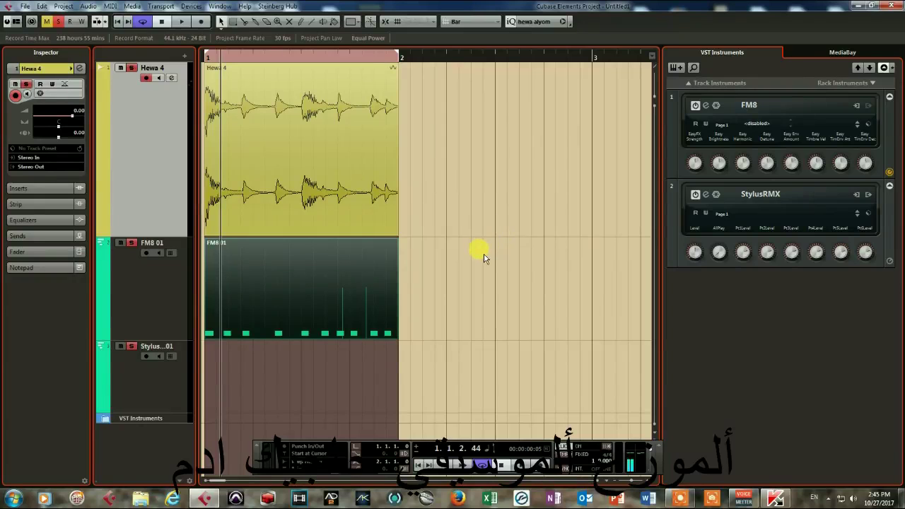
pyautogui.press('Delete')
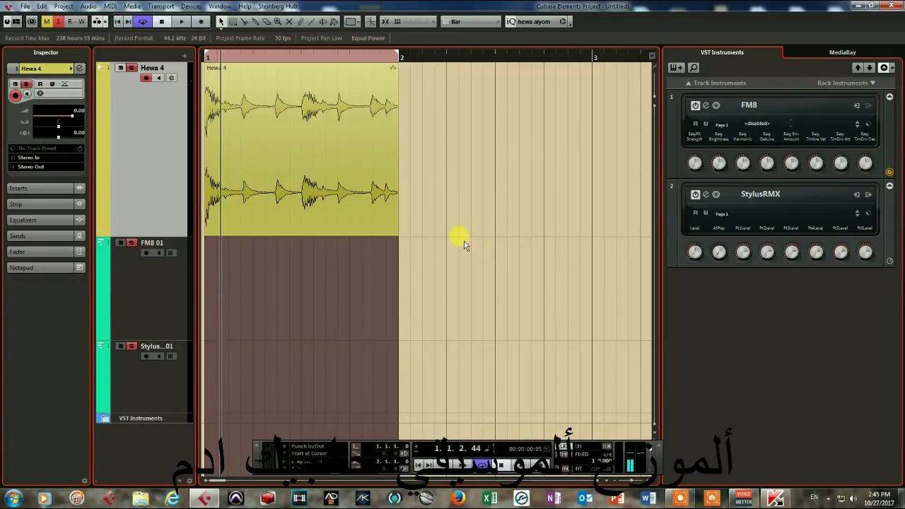
pyautogui.press('space')
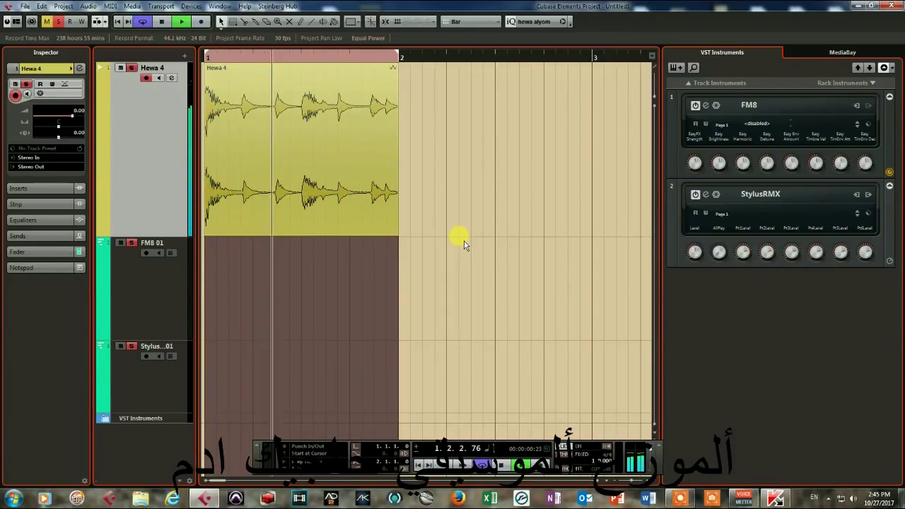
# Step: Reduce the height of the Hewa 4 track
pyautogui.click(126, 306)
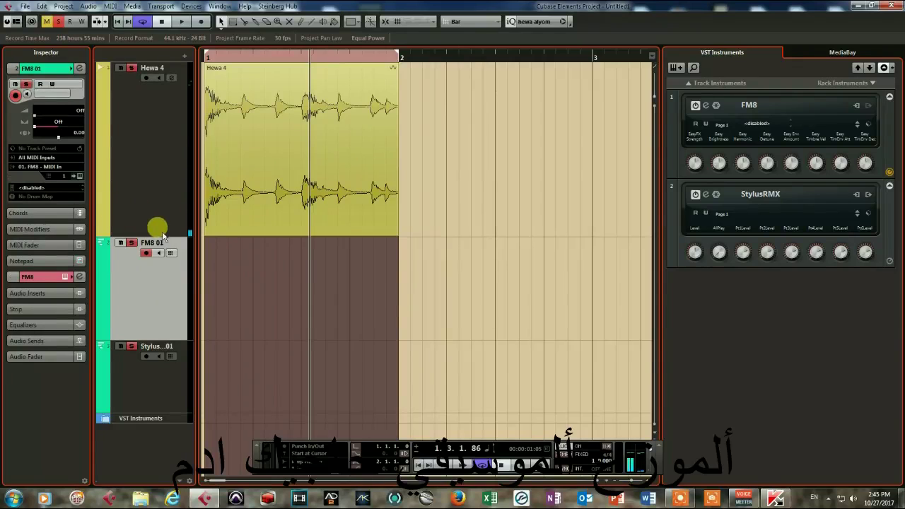
pyautogui.moveTo(161, 236); pyautogui.dragTo(163, 181)
pyautogui.moveTo(164, 166); pyautogui.dragTo(164, 176)
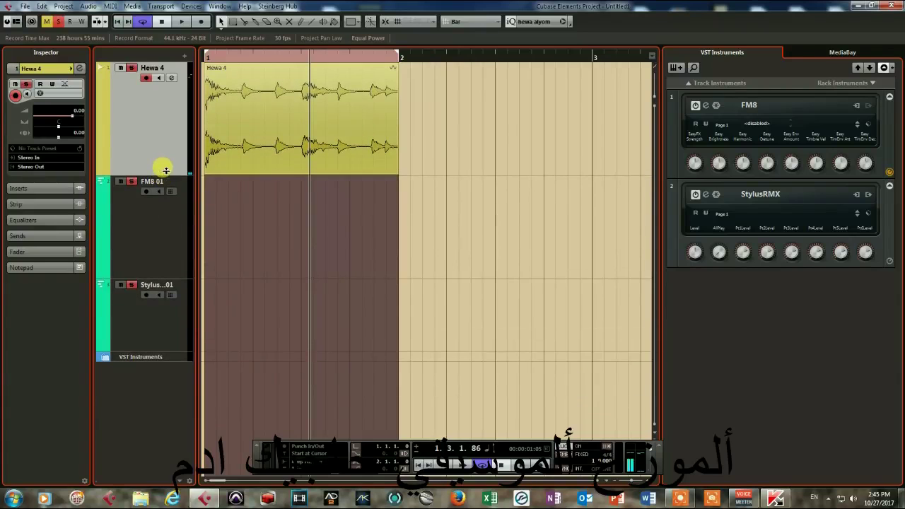
# Step: Record on the Hewa 4 track from the start of the loop and stop
pyautogui.press('space')
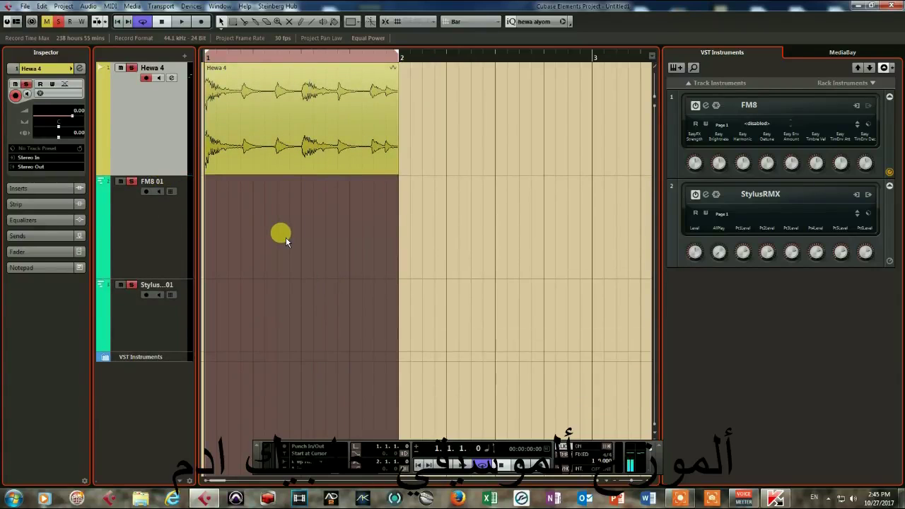
pyautogui.press('KP_Multiply')
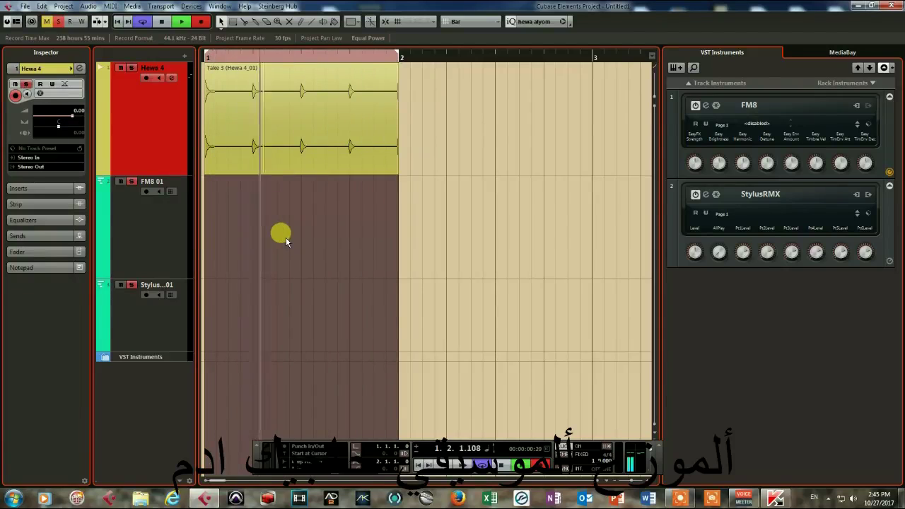
pyautogui.press('space')
# Step: Record a one-bar chord part on the FM8 01 track from the start of the loop and stop
pyautogui.click(150, 248)
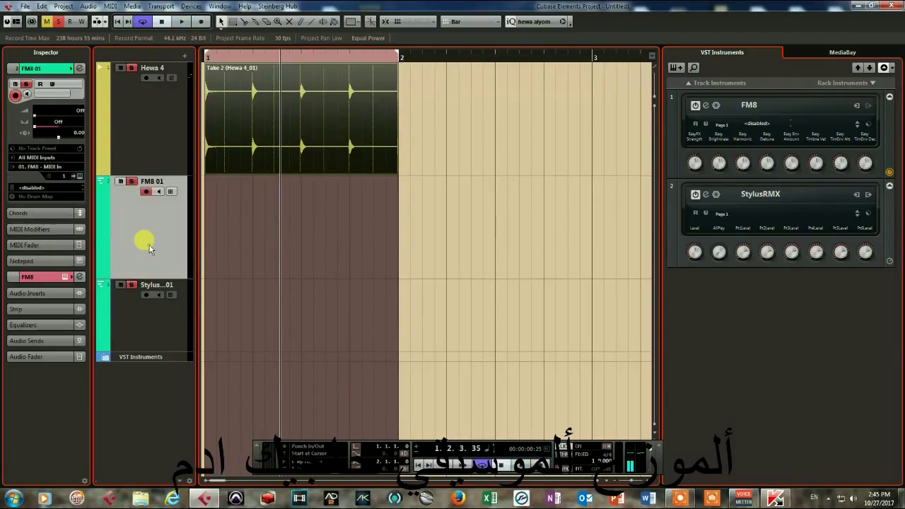
pyautogui.press('KP_Decimal')
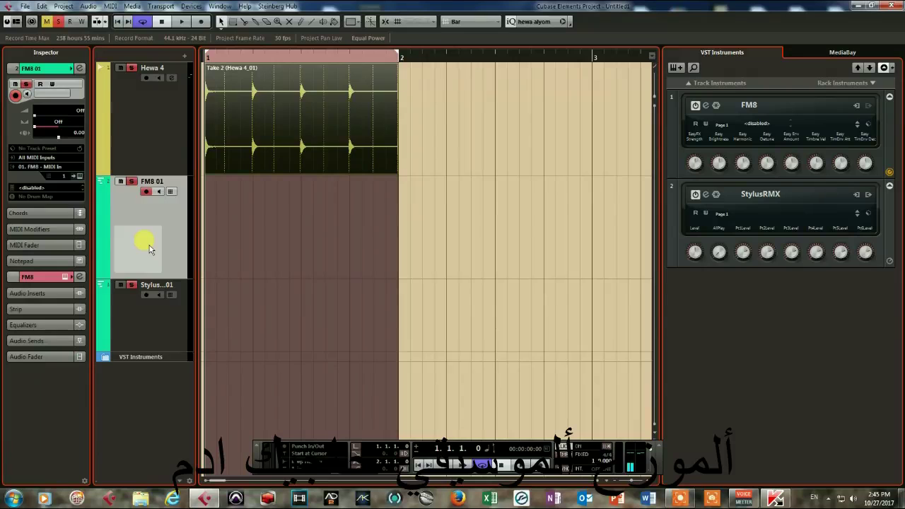
pyautogui.press('KP_Multiply')
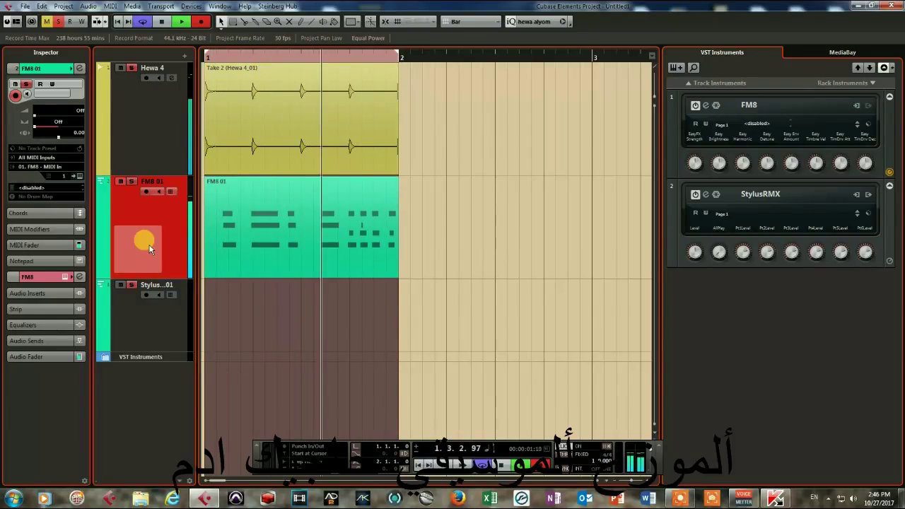
pyautogui.press('space')
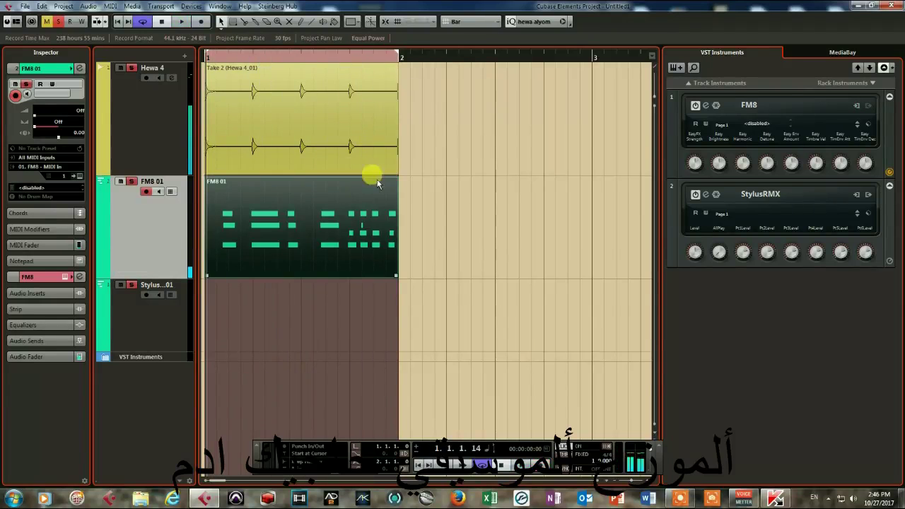
# Step: Open the FM8 01 part in the Key Editor and delete the stray short C4 note in beat 4
pyautogui.doubleClick(313, 224)
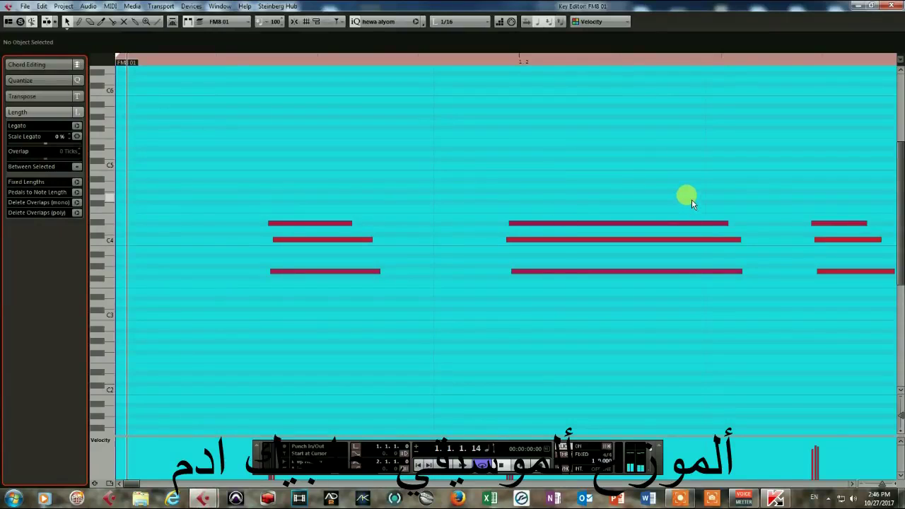
pyautogui.press('g')
pyautogui.press('g')
pyautogui.press('g')
pyautogui.press('g')
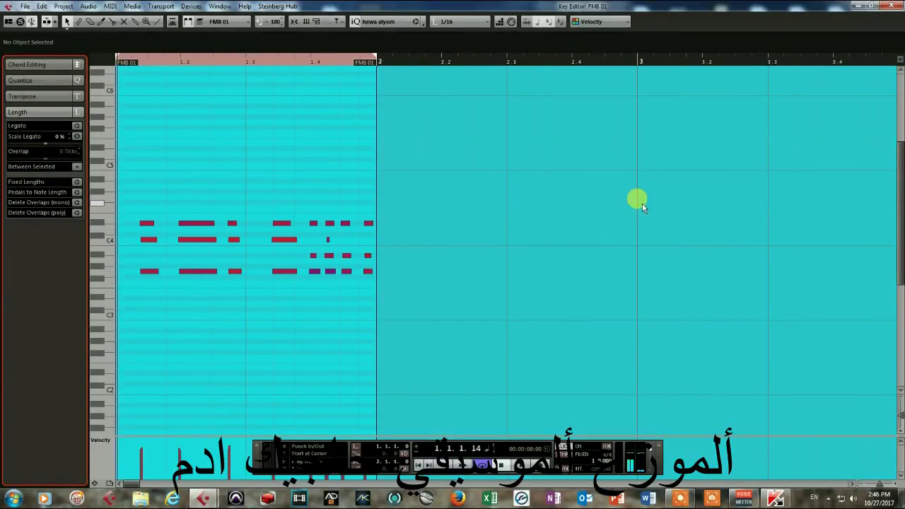
pyautogui.click(326, 241)
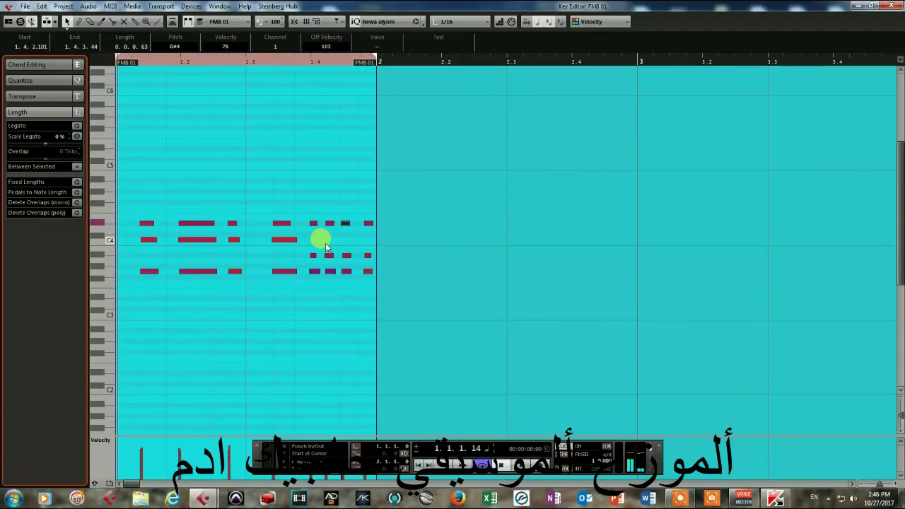
# Step: Quantize all notes of the FM8 01 part with the hewa alyom preset and play them back
pyautogui.moveTo(402, 190); pyautogui.dragTo(98, 309)
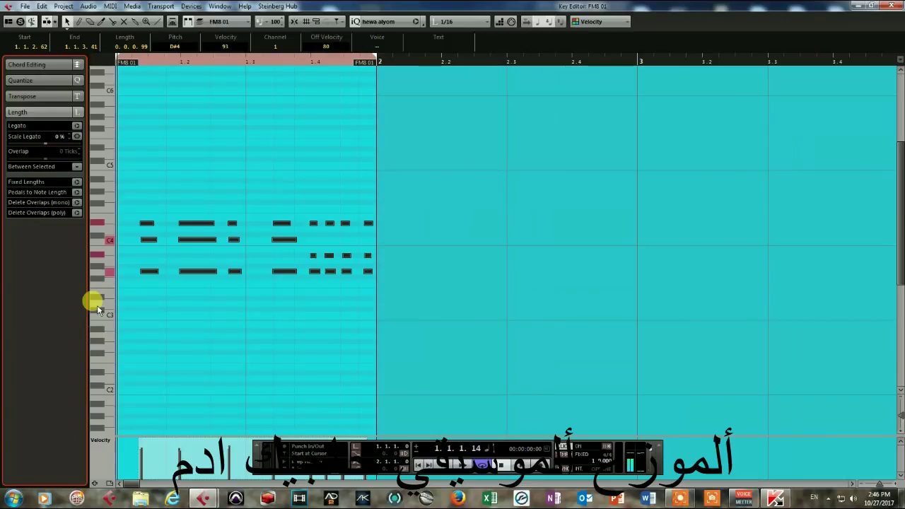
pyautogui.press('q')
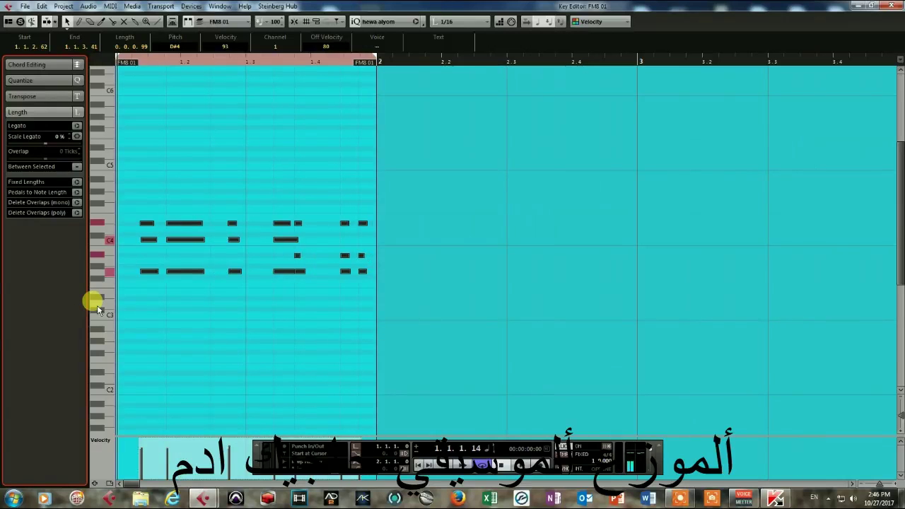
pyautogui.press('space')
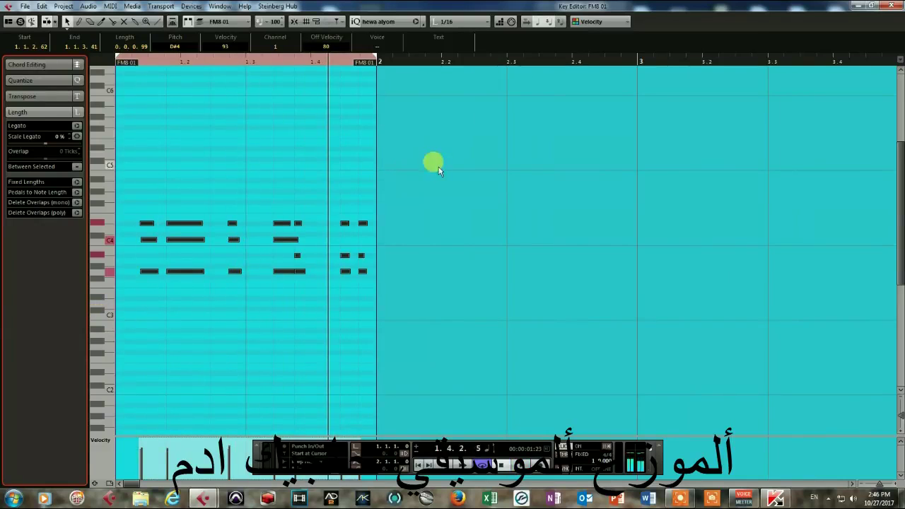
# Step: Close the Key Editor, restore the Hewa 4 loop in place of the recorded take and delete the FM8 01 chord part
pyautogui.click(889, 7)
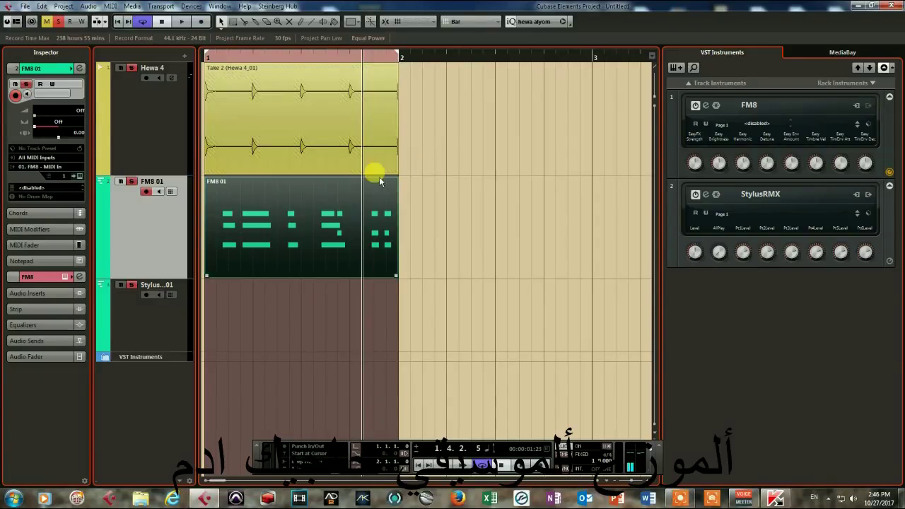
pyautogui.click(306, 142)
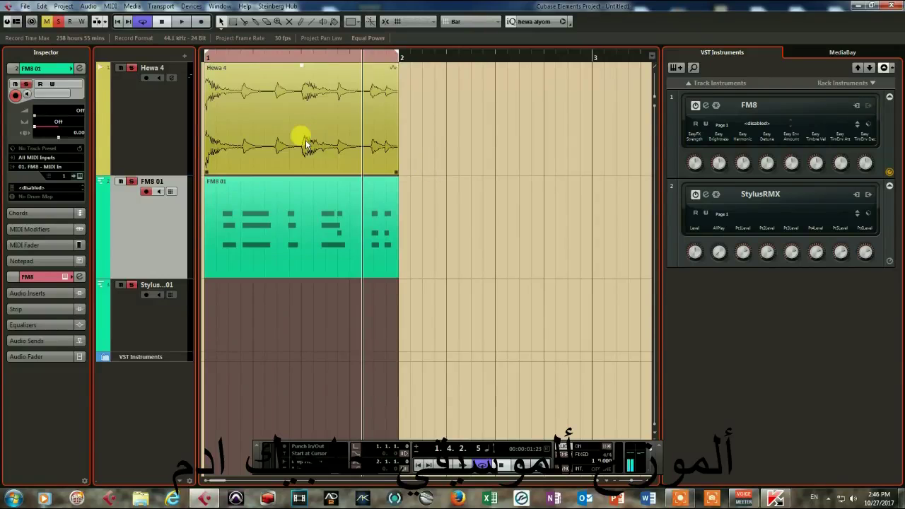
pyautogui.click(300, 242)
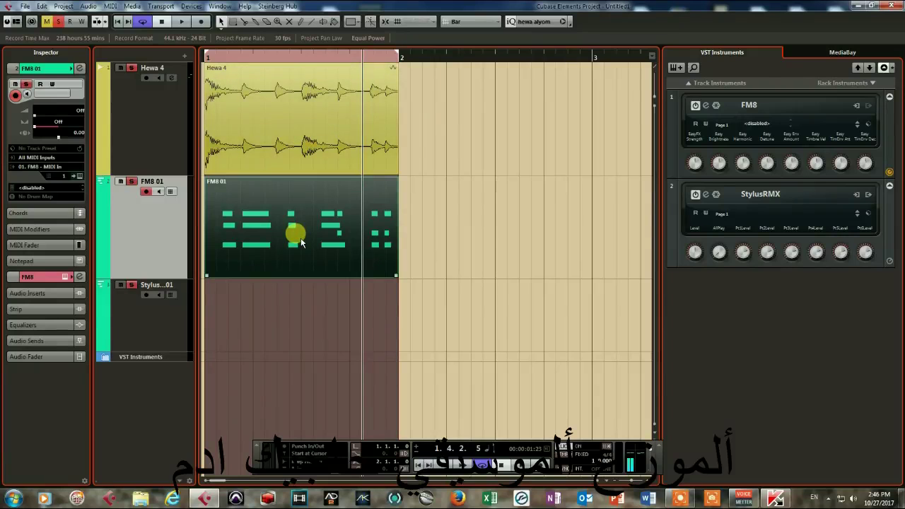
pyautogui.press('Delete')
# Step: Play the Hewa 4 loop from the project start and stop playback
pyautogui.press('.')
pyautogui.press('space')
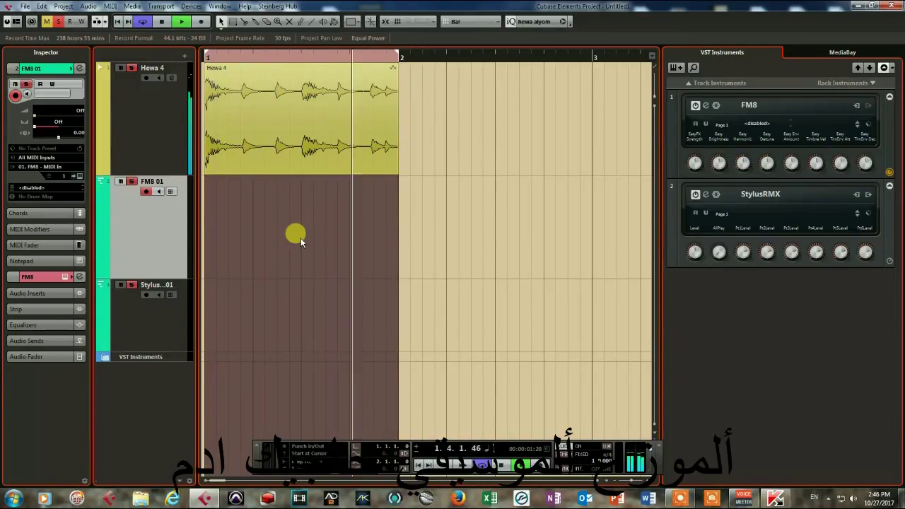
pyautogui.press('space')
# Step: Record a new one-bar chord part on the FM8 01 track over the Hewa 4 loop and stop
pyautogui.press('.')
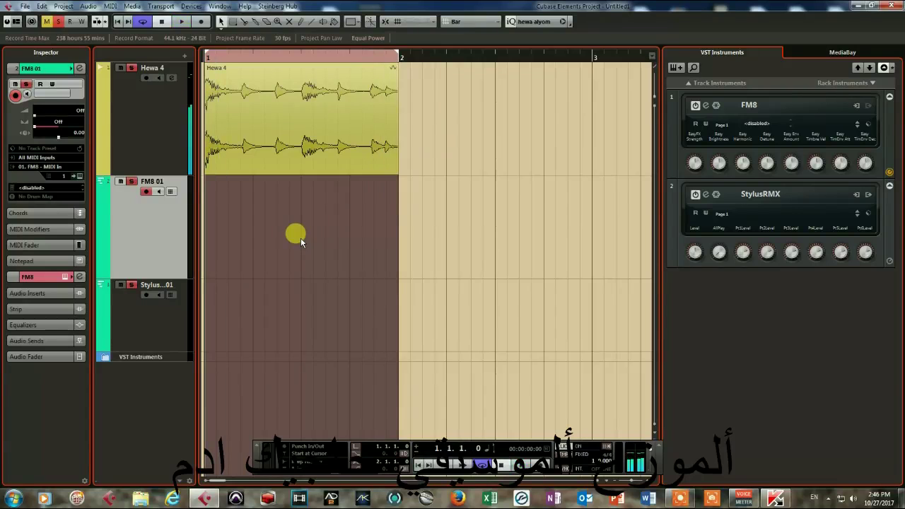
pyautogui.press('KP_Multiply')
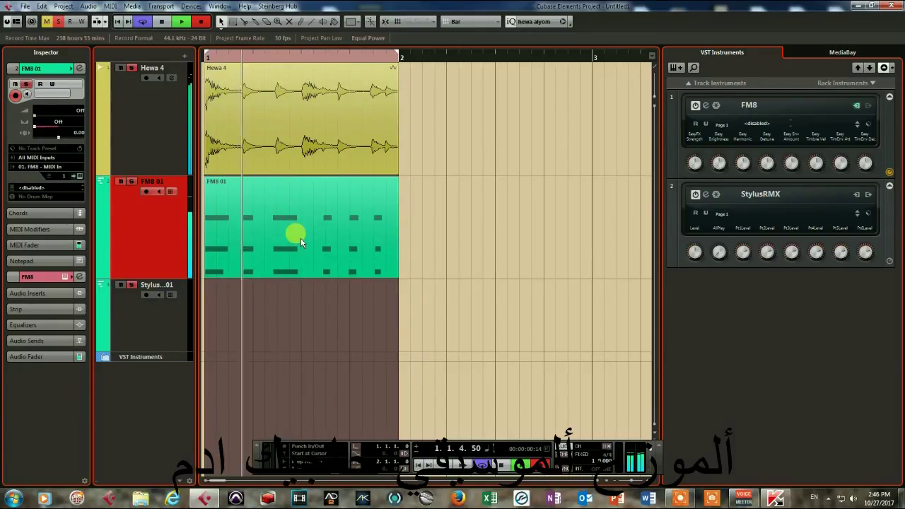
pyautogui.press('space')
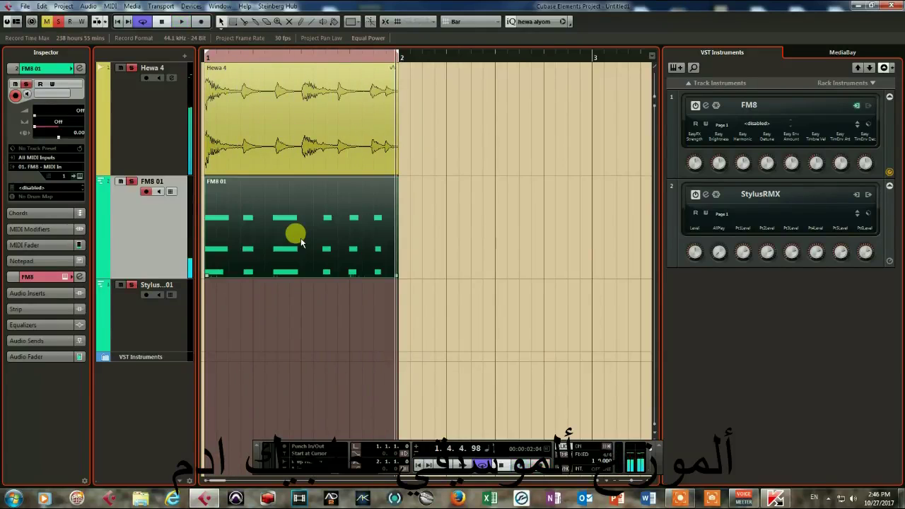
# Step: Delete the FM8 01 chord part and record a new one-bar take in its place over the Hewa 4 loop
pyautogui.press('Delete')
pyautogui.press('KP_Multiply')
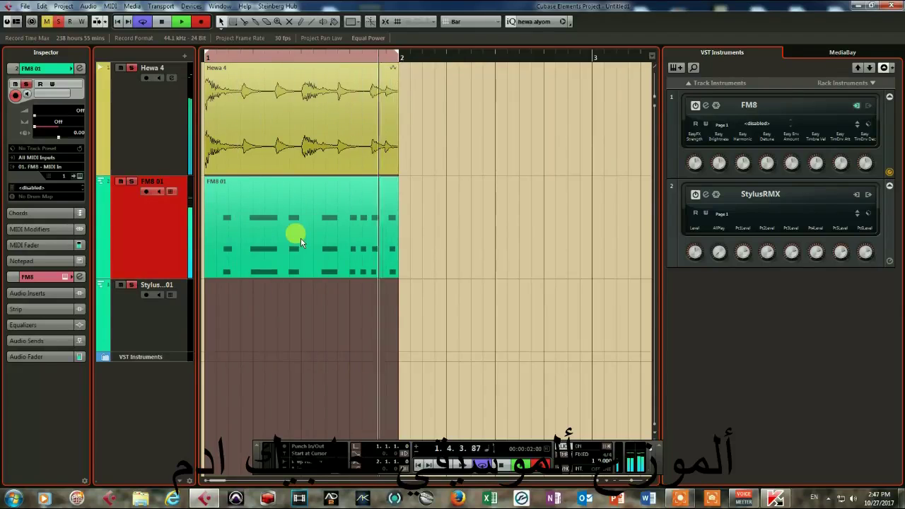
pyautogui.press('space')
# Step: Quantize all notes of the FM8 01 part in the Key Editor with the hewa alyom preset, then close the editor
pyautogui.doubleClick(361, 237)
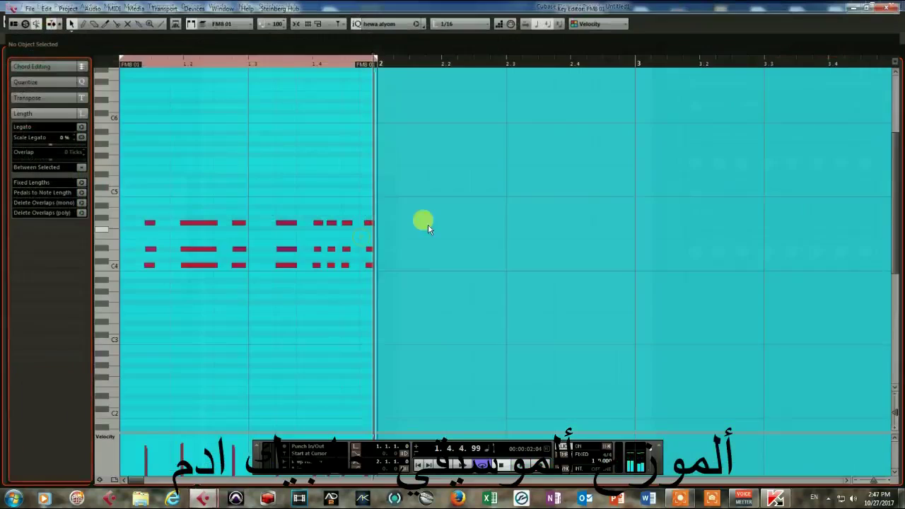
pyautogui.moveTo(359, 227); pyautogui.dragTo(121, 324)
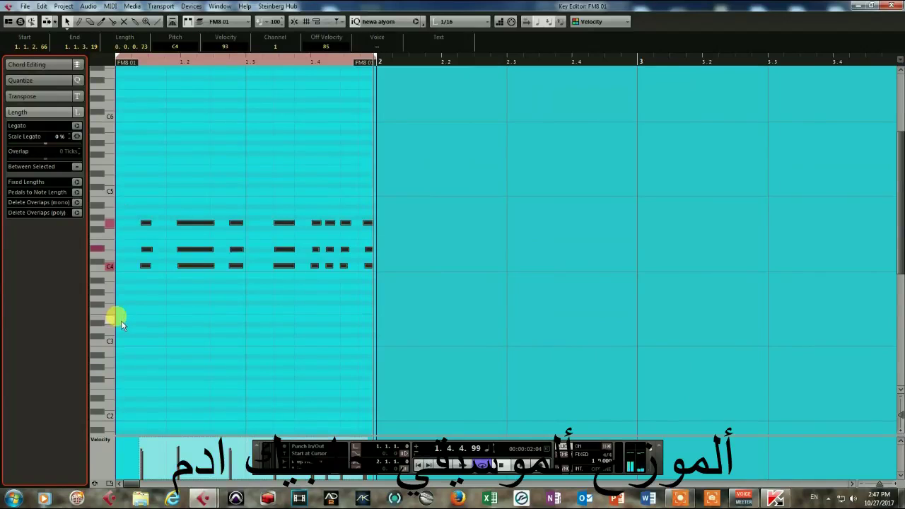
pyautogui.press('q')
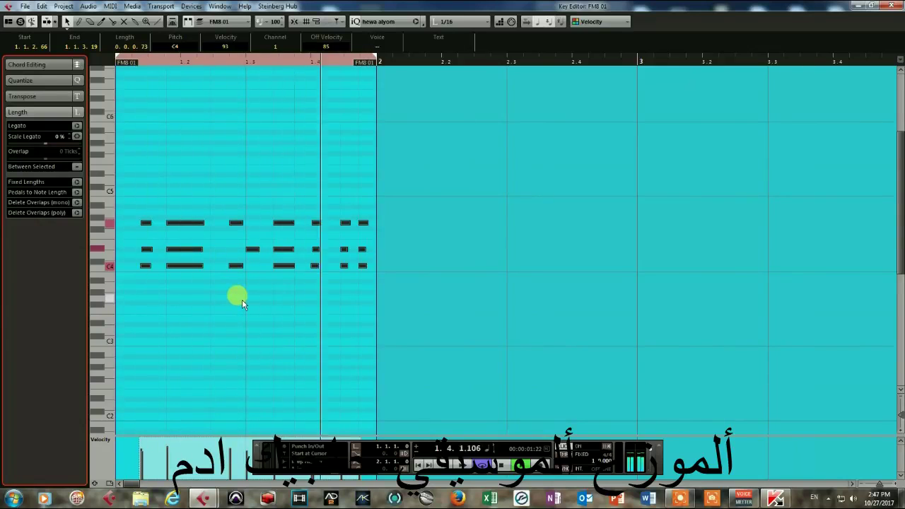
pyautogui.click(275, 188)
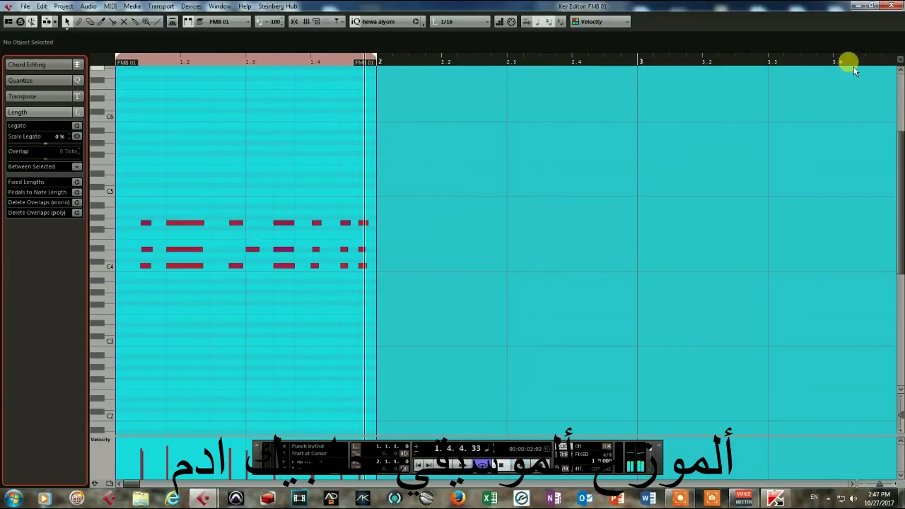
pyautogui.click(891, 6)
# Step: Preview the 87-Tablaswing groove in StylusRMX, place its MIDI file on the StylusRMX 01 track at bar 1 and close the instrument window
pyautogui.click(154, 311)
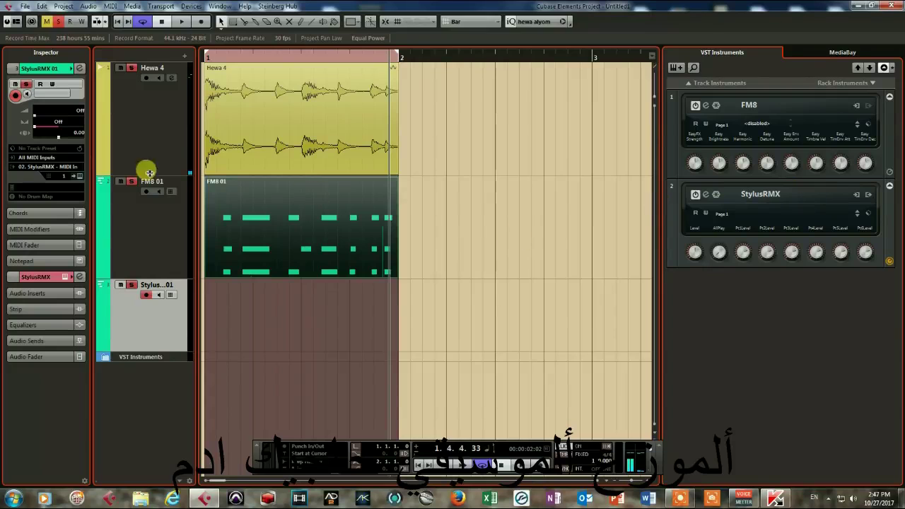
pyautogui.click(79, 175)
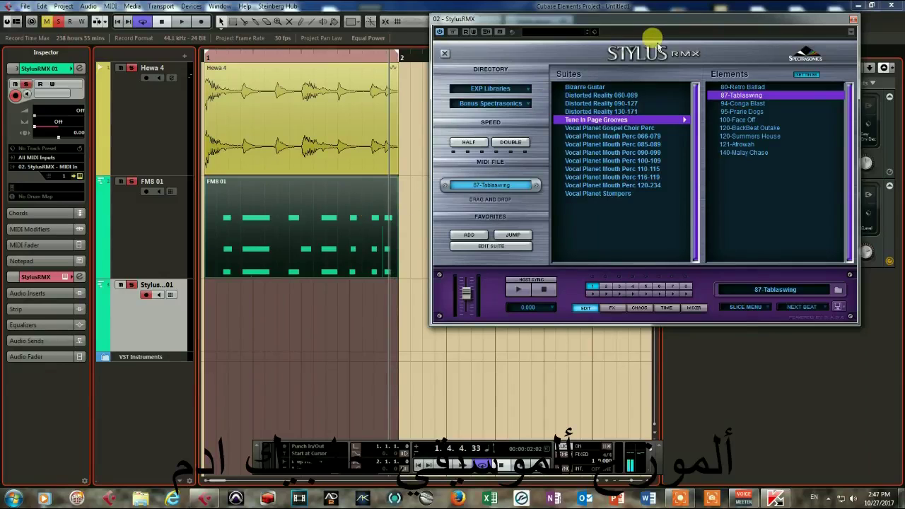
pyautogui.click(594, 291)
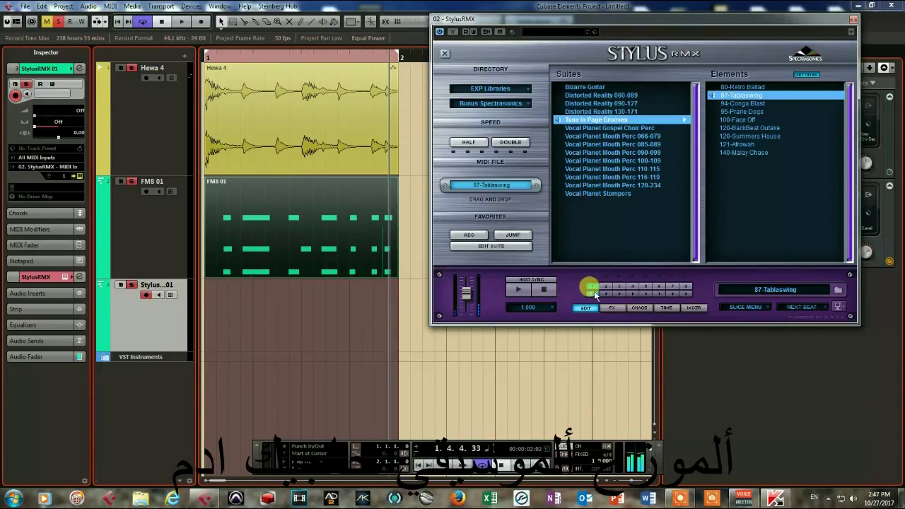
pyautogui.click(591, 290)
pyautogui.moveTo(509, 185); pyautogui.dragTo(205, 315)
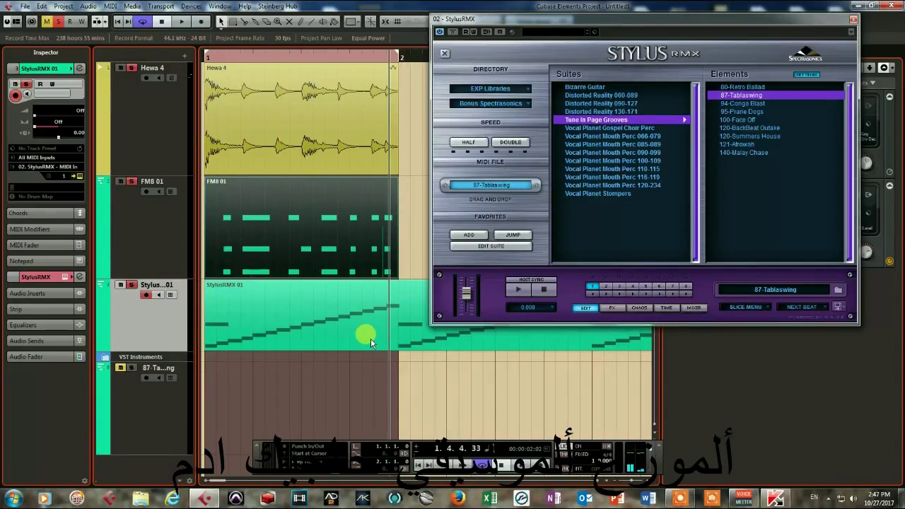
pyautogui.moveTo(681, 19); pyautogui.dragTo(483, 138)
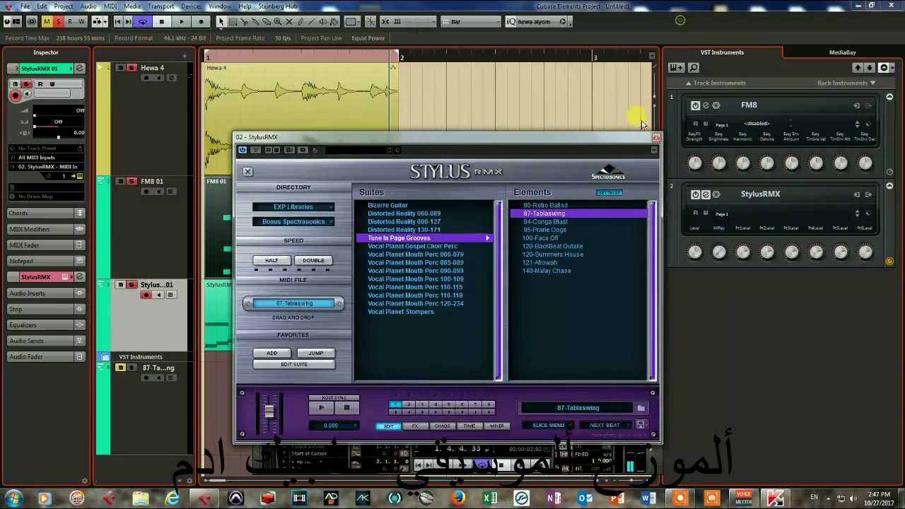
pyautogui.click(656, 137)
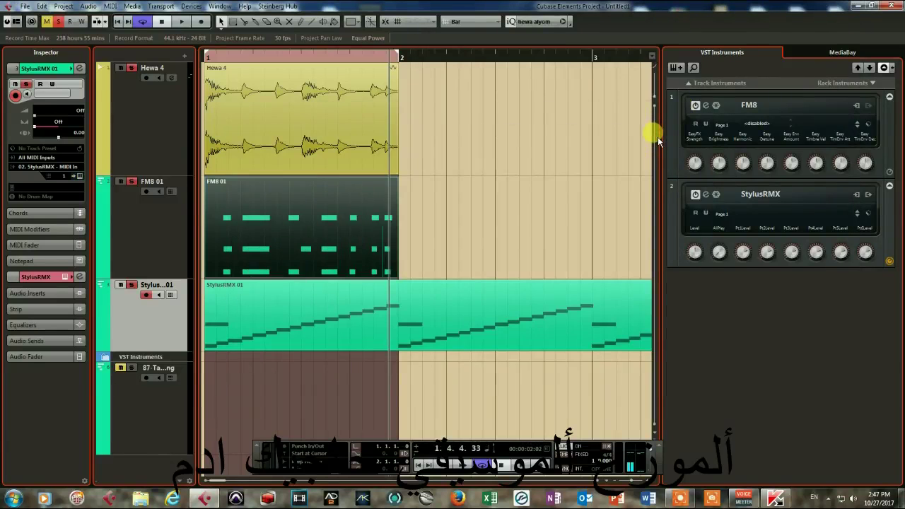
# Step: Trim the StylusRMX 01 part to one bar, matching the Hewa 4 loop, and quantize it with the hewa alyom preset
pyautogui.press('g')
pyautogui.press('g')
pyautogui.press('g')
pyautogui.press('g')
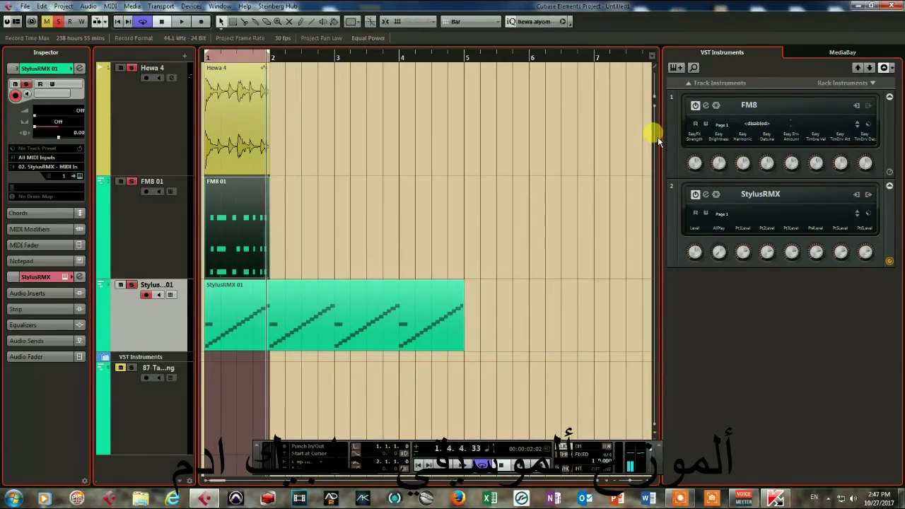
pyautogui.moveTo(461, 345); pyautogui.dragTo(273, 361)
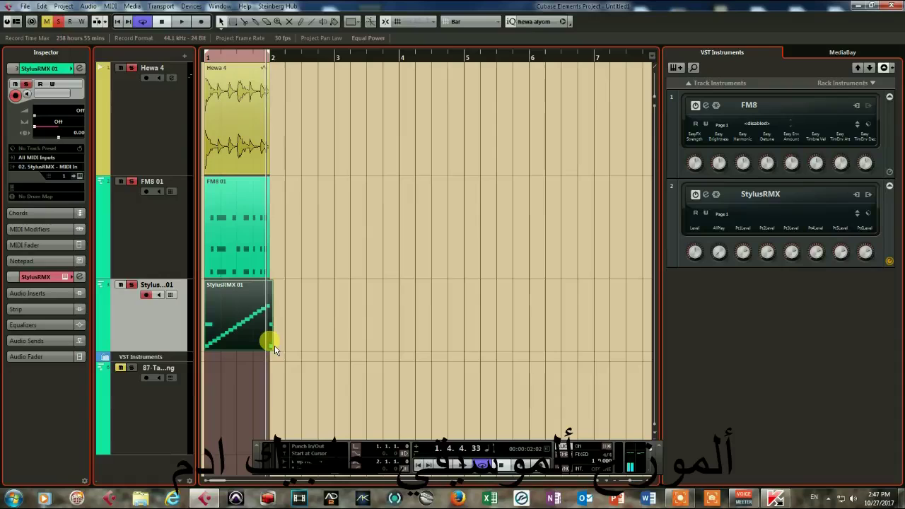
pyautogui.moveTo(272, 346); pyautogui.dragTo(268, 347)
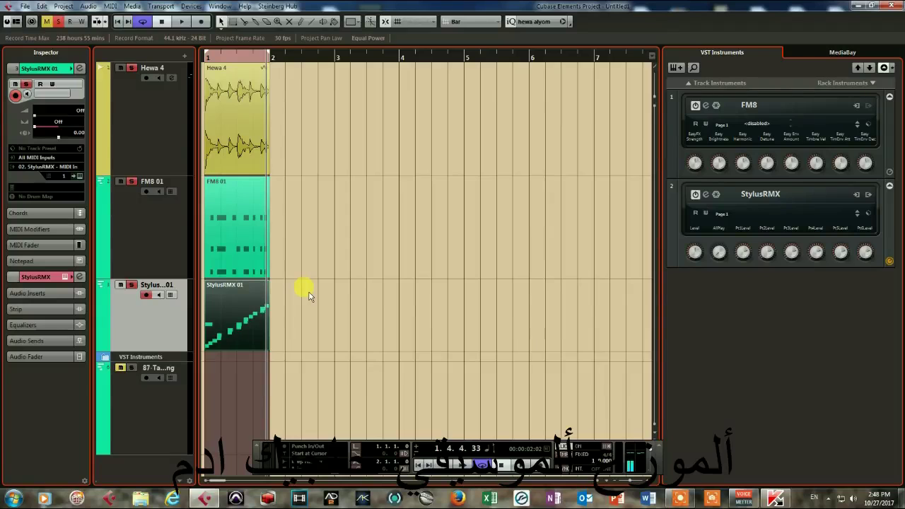
# Step: Play the Hewa 4, FM8 and StylusRMX tracks together from the project start and stop playback
pyautogui.press('Home')
pyautogui.press('space')
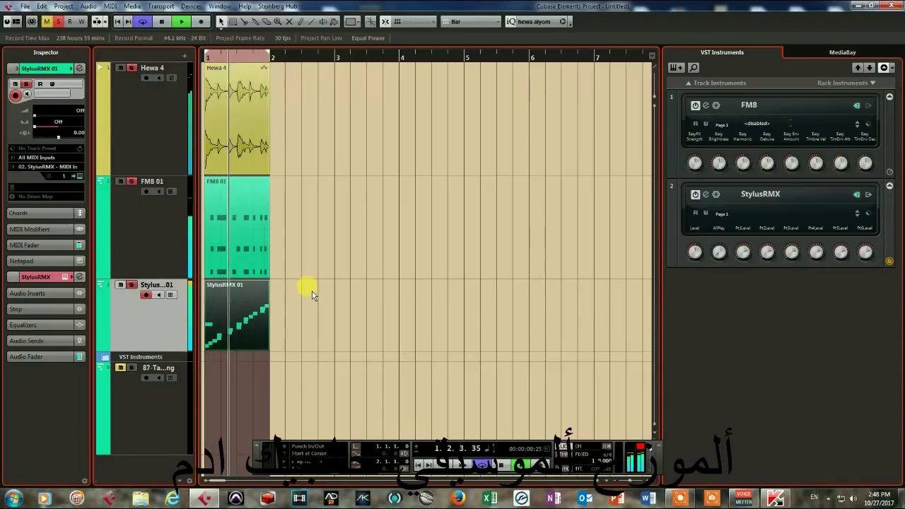
pyautogui.press('space')
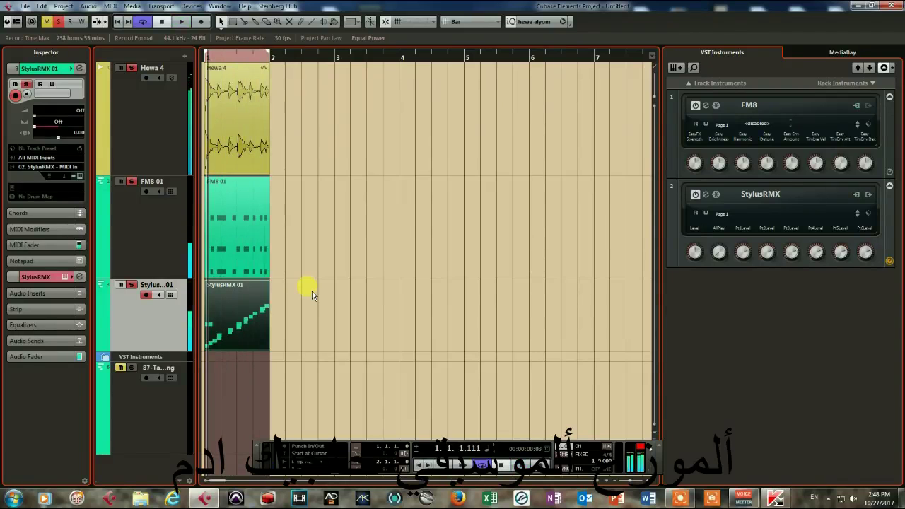
# Step: Delete the leftover notes beyond bar 1 of the StylusRMX 01 part in the Key Editor and play back the bar
pyautogui.doubleClick(239, 311)
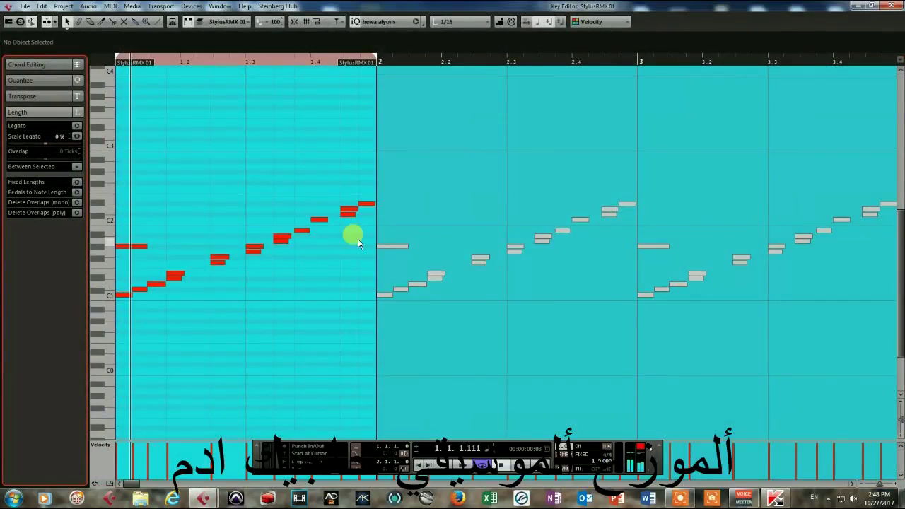
pyautogui.moveTo(382, 323); pyautogui.dragTo(819, 159)
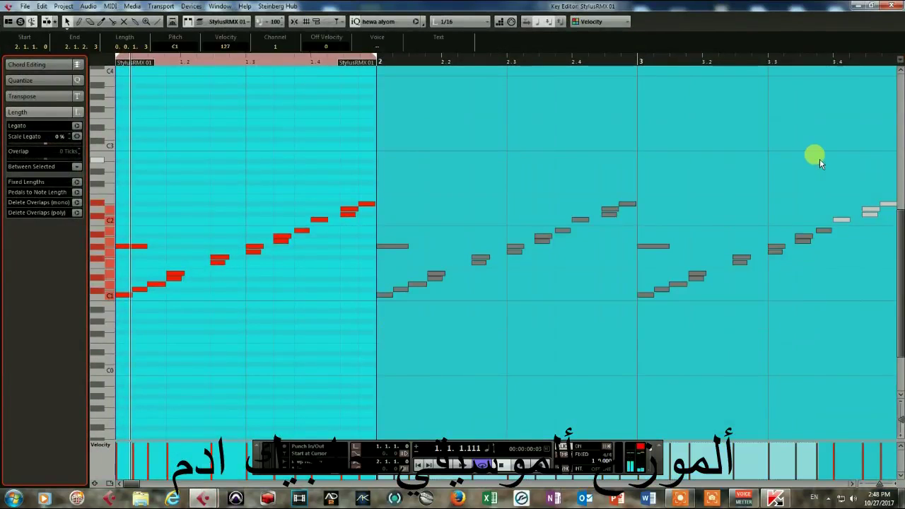
pyautogui.press('Delete')
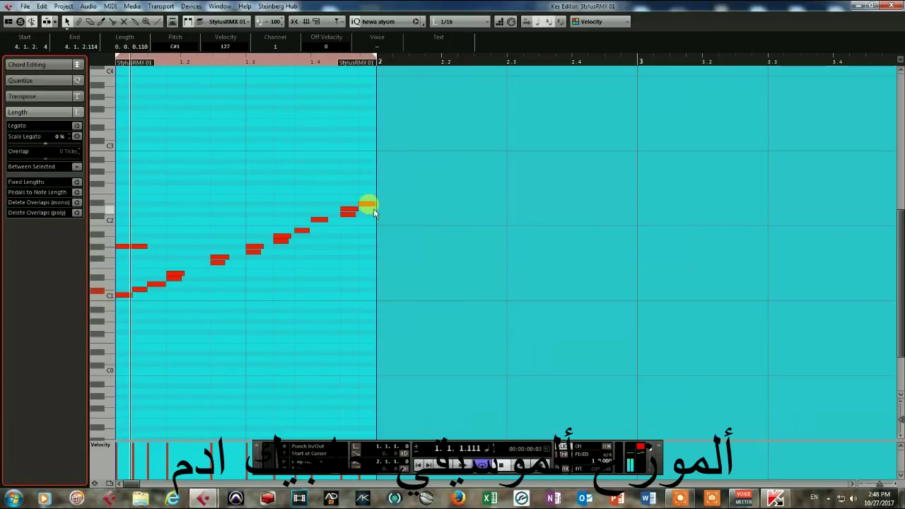
pyautogui.press('space')
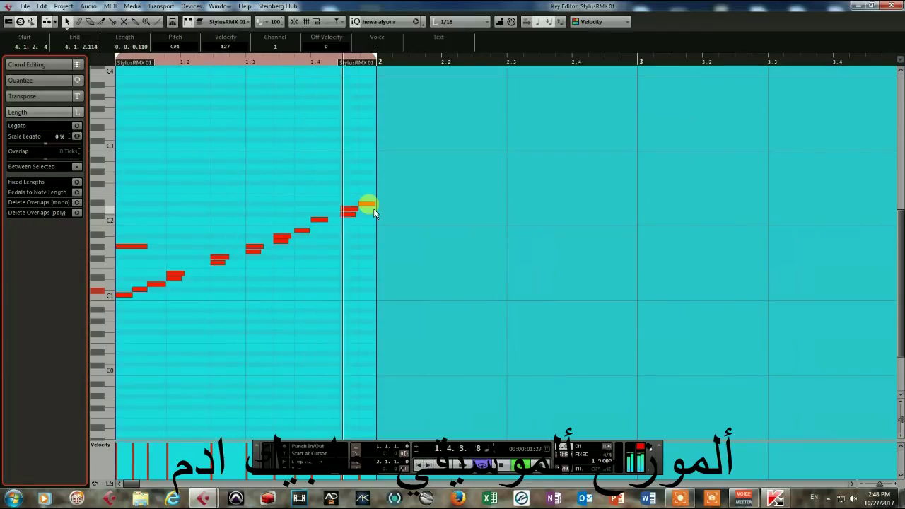
# Step: Move the lower notes of the overlapping pairs in beats 3 and 4 one sixteenth earlier, then close the Key Editor and stop playback
pyautogui.press('h')
pyautogui.press('h')
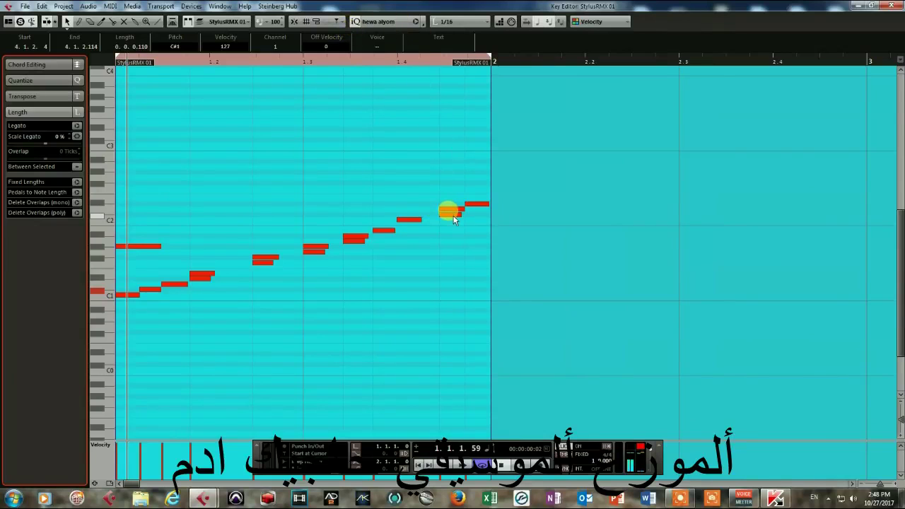
pyautogui.moveTo(451, 216); pyautogui.dragTo(433, 216)
pyautogui.moveTo(357, 244); pyautogui.dragTo(344, 245)
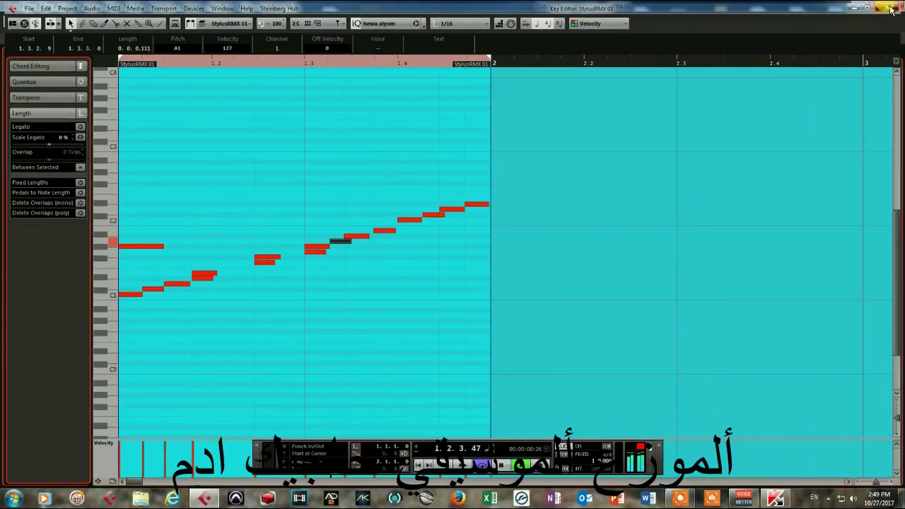
pyautogui.click(889, 6)
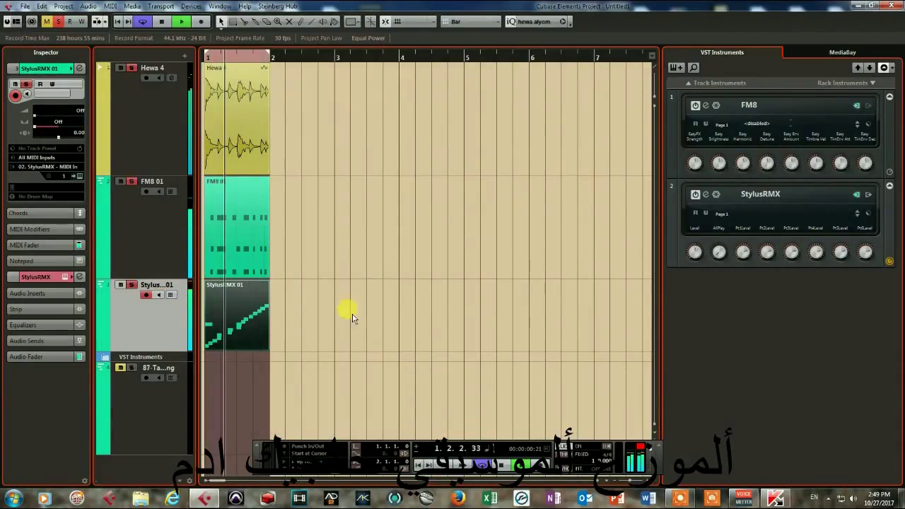
pyautogui.press('space')
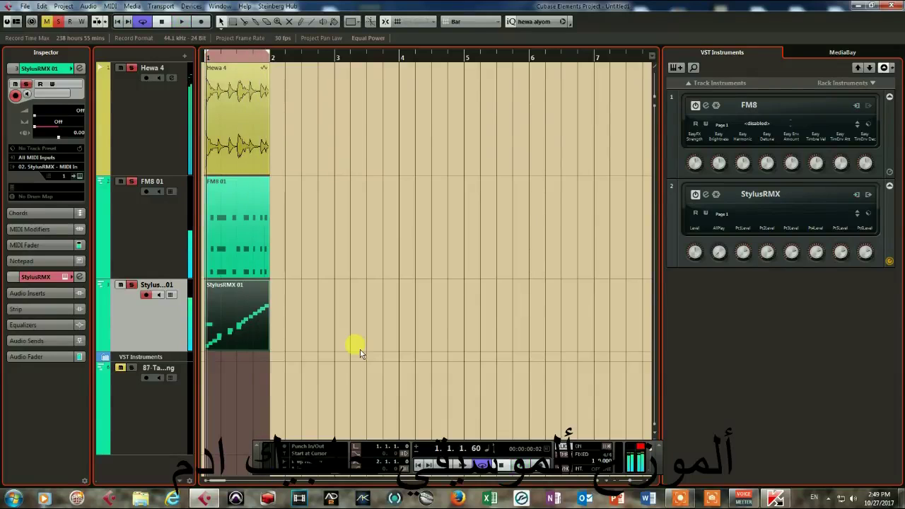
# Step: Remove the empty 87-Tablaswing track and open the plug-in list for adding a rack instrument
pyautogui.click(153, 420)
pyautogui.rightClick(153, 419)
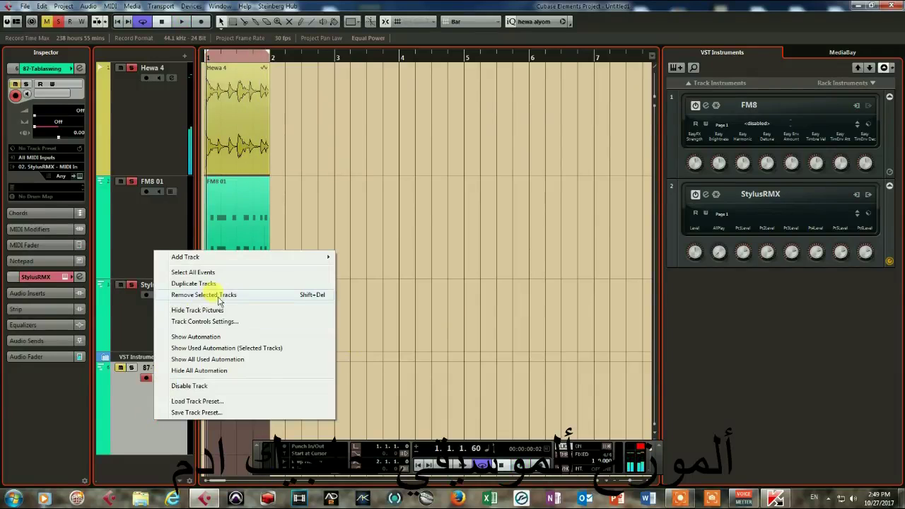
pyautogui.click(202, 296)
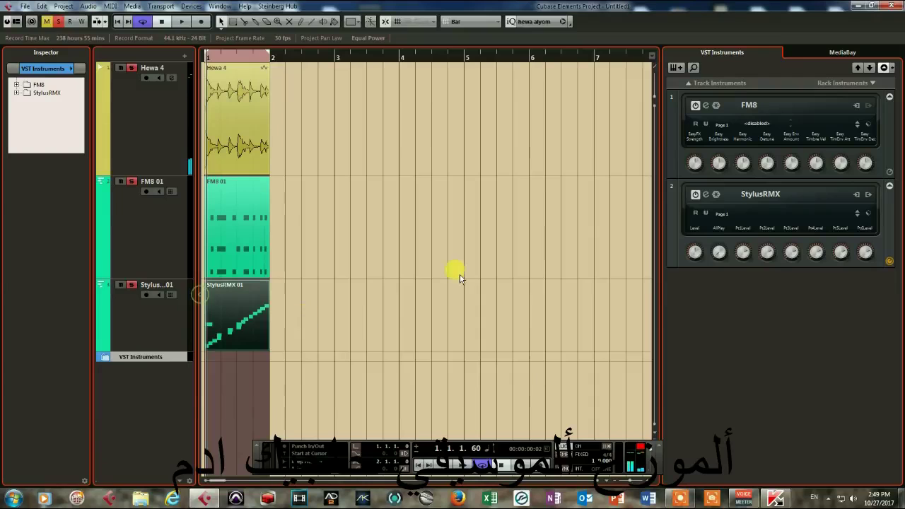
pyautogui.click(869, 67)
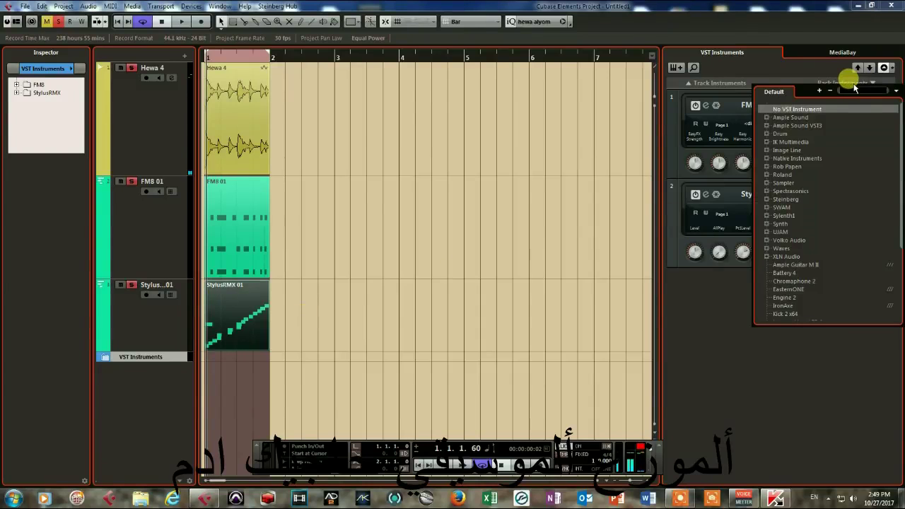
pyautogui.write('no')
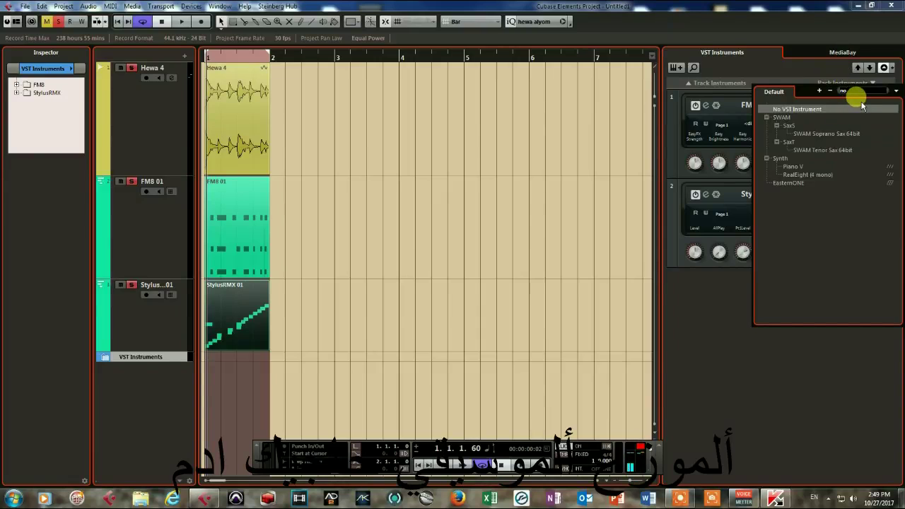
pyautogui.write('do')
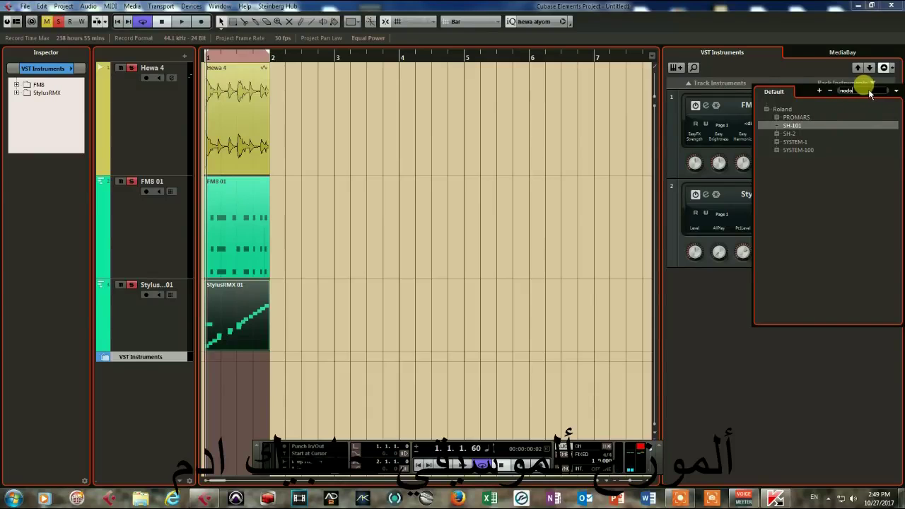
pyautogui.press('BackSpace')
pyautogui.press('BackSpace')
pyautogui.press('BackSpace')
pyautogui.press('BackSpace')
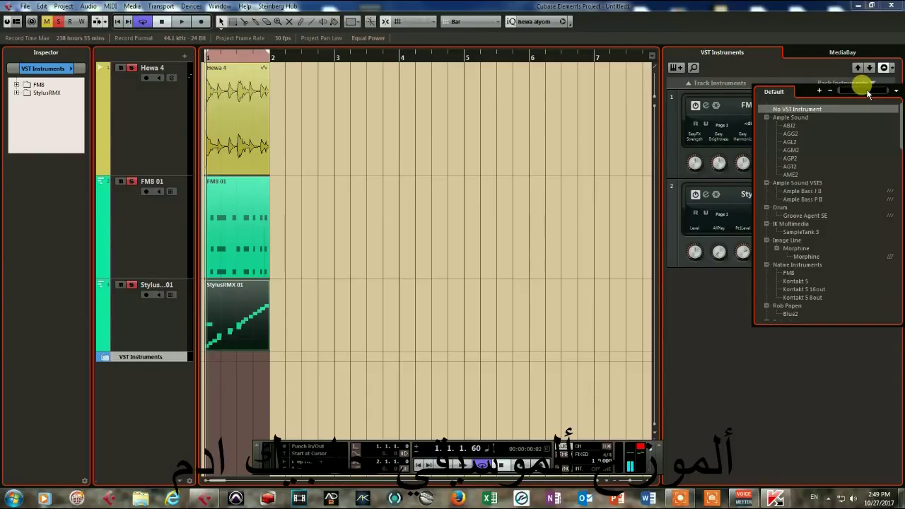
# Step: Add MODO BASS as a rack instrument with an assigned MIDI track and open its instrument window
pyautogui.write('mo')
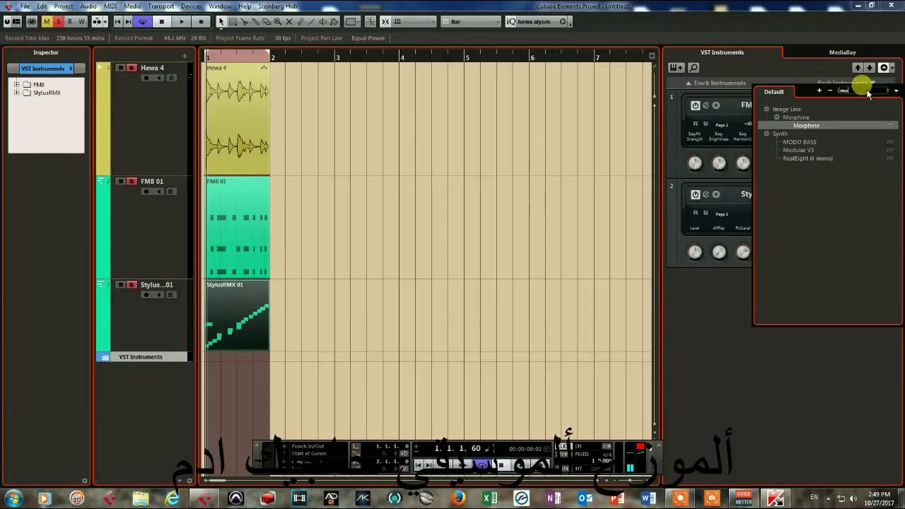
pyautogui.click(806, 142)
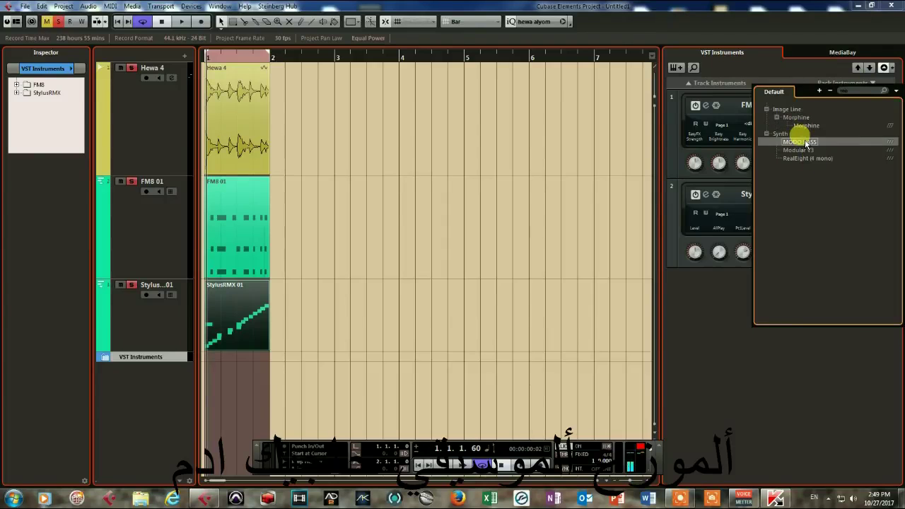
pyautogui.click(759, 225)
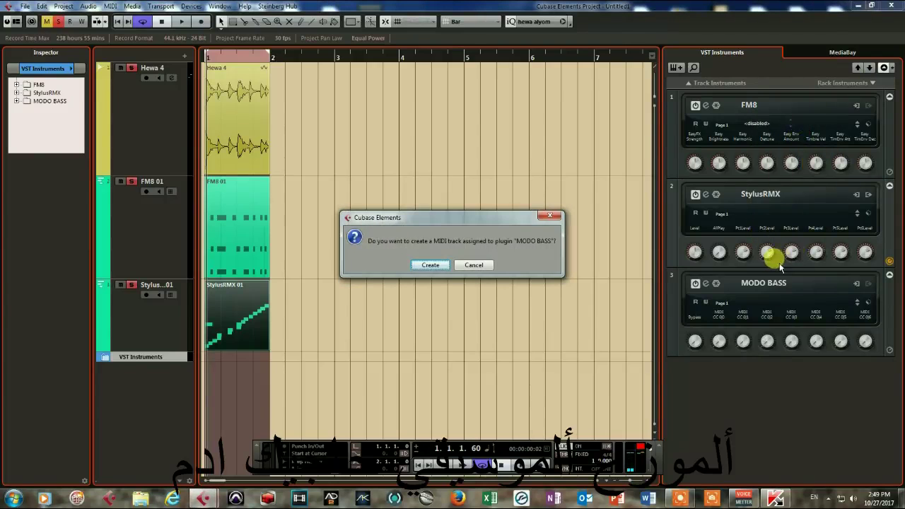
pyautogui.click(433, 264)
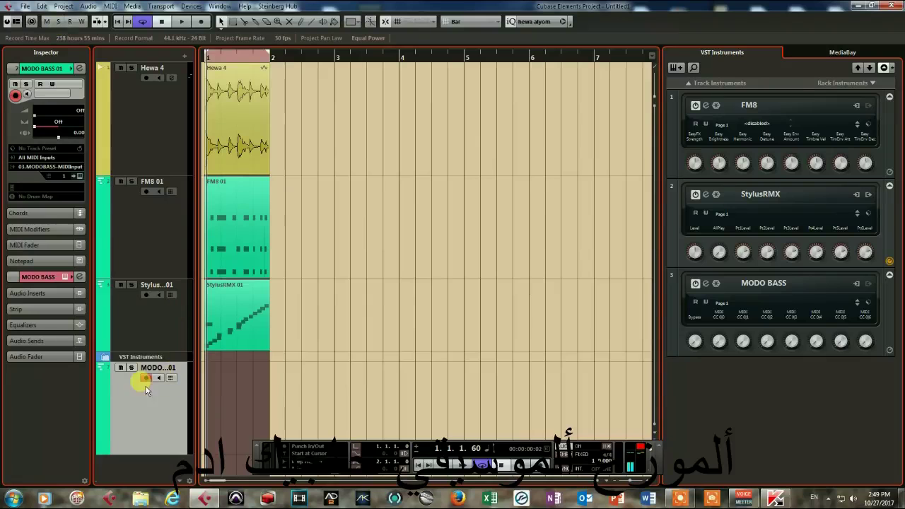
pyautogui.click(80, 176)
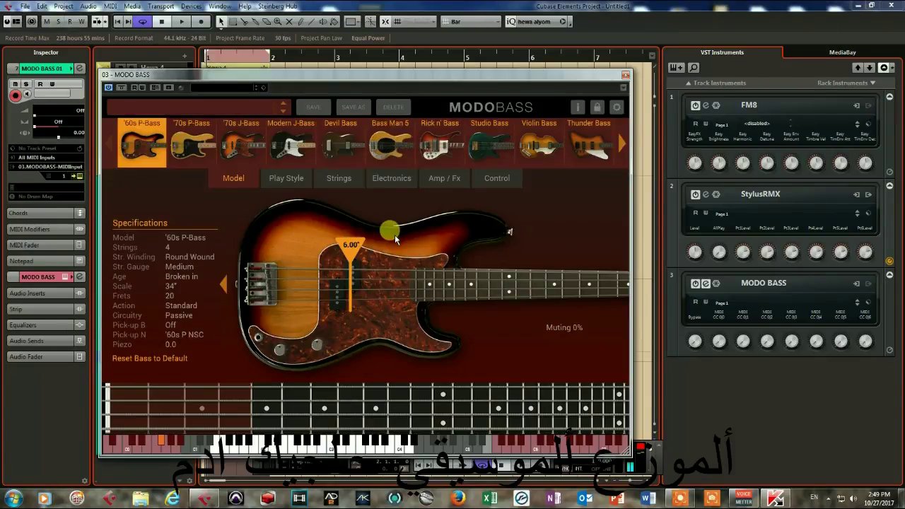
# Step: Load the '70s J-Bass model in MODO BASS, close the instrument window and record a one-bar bass part over the loop
pyautogui.click(237, 158)
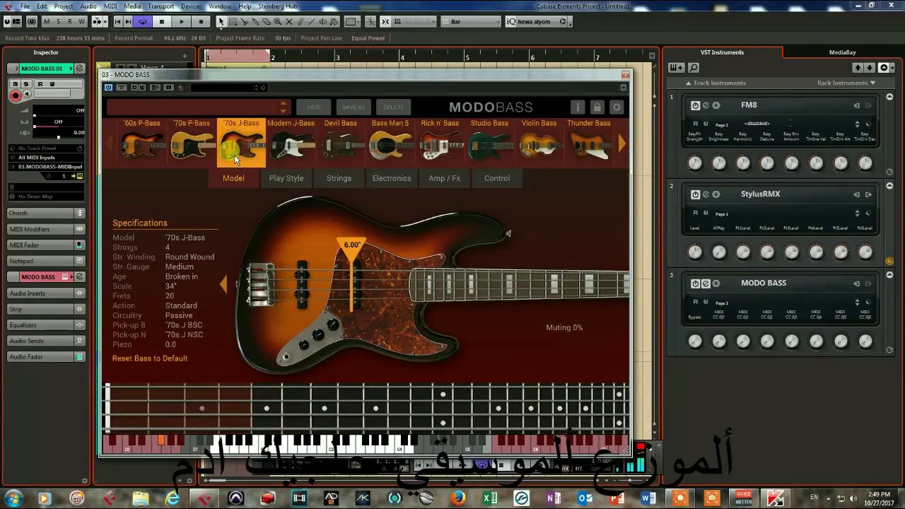
pyautogui.click(625, 79)
pyautogui.press('KP_Multiply')
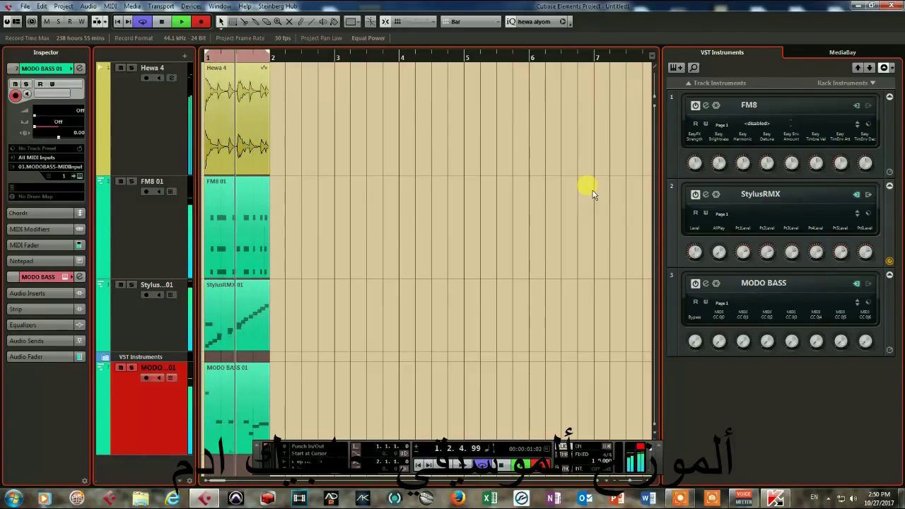
pyautogui.press('space')
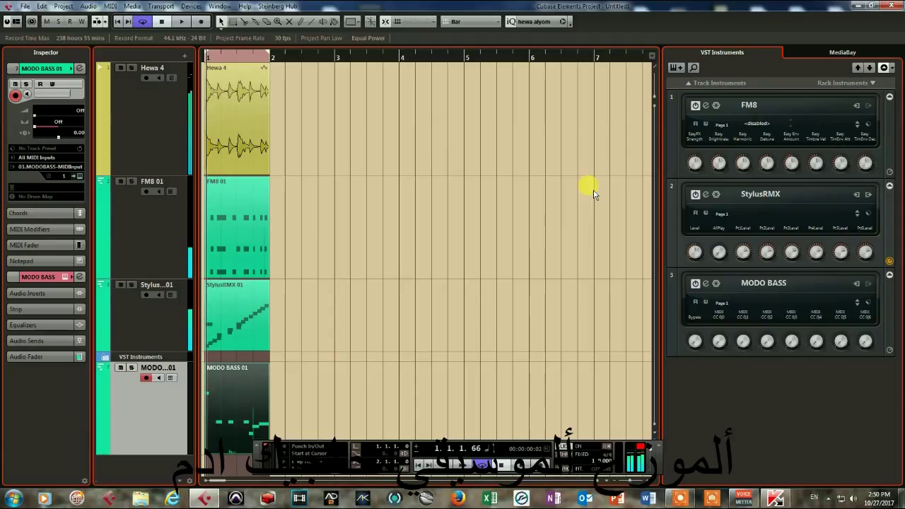
# Step: Open the recorded MODO BASS 01 part in the Key Editor and quantize all its notes with the hewa alyom preset
pyautogui.doubleClick(251, 408)
pyautogui.moveTo(521, 173); pyautogui.dragTo(104, 396)
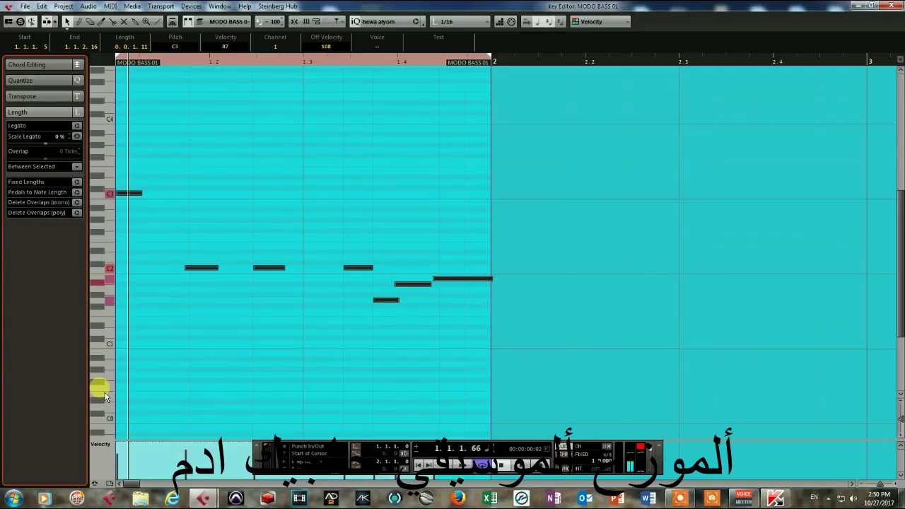
pyautogui.press('q')
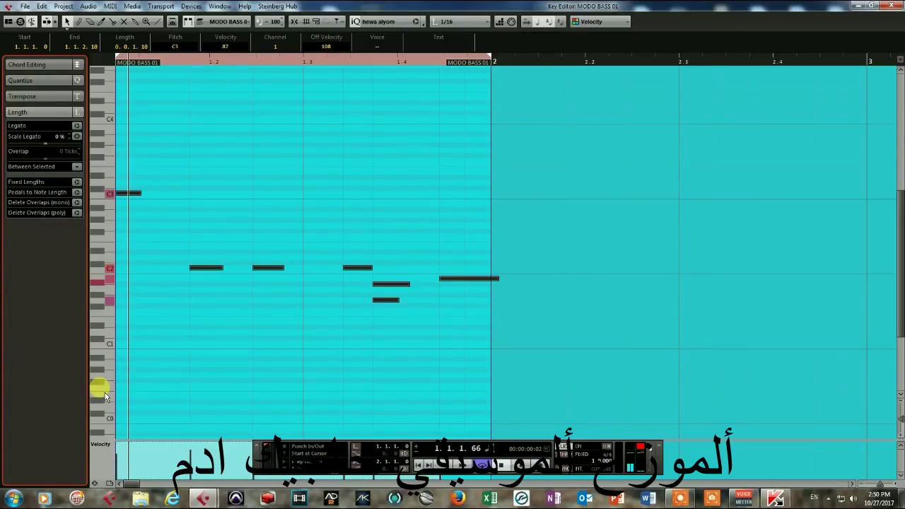
pyautogui.click(450, 219)
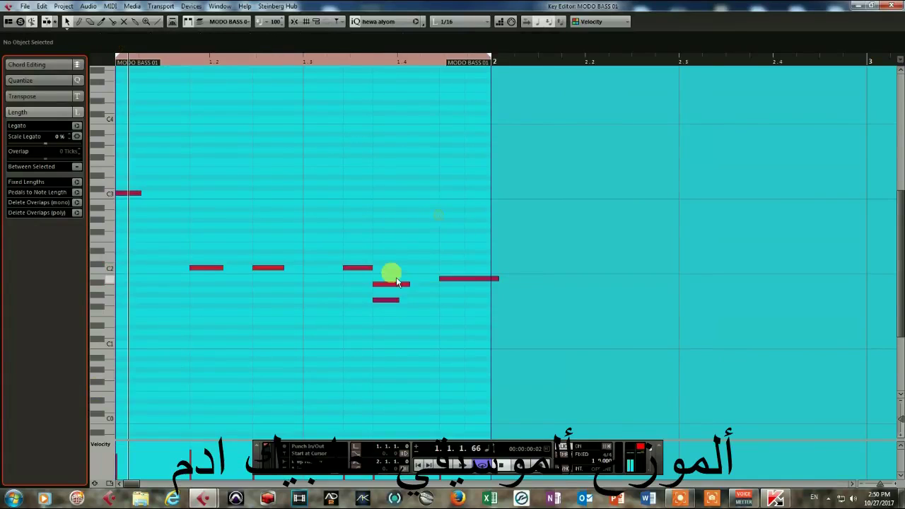
# Step: Separate the overlapping A#1 note from the lower note by moving its start to about 1.4.1.25, with the bar playing
pyautogui.moveTo(395, 282); pyautogui.dragTo(429, 283)
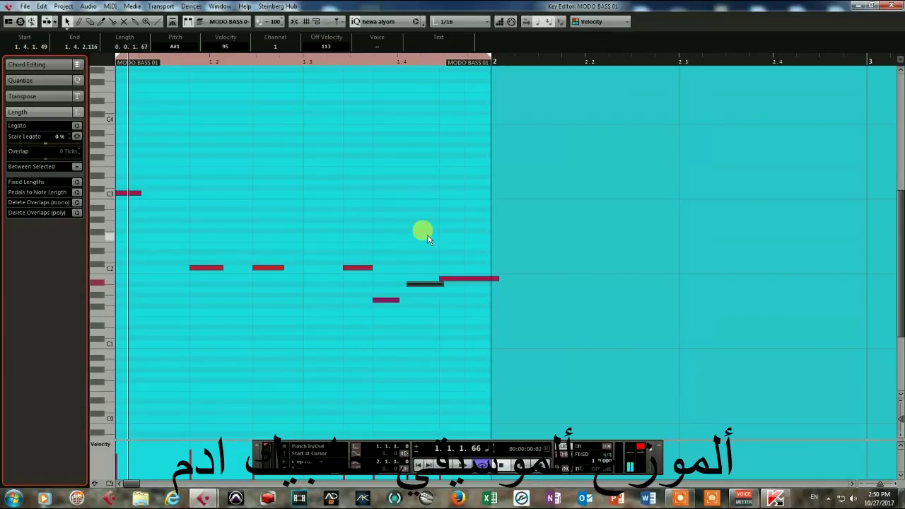
pyautogui.press('space')
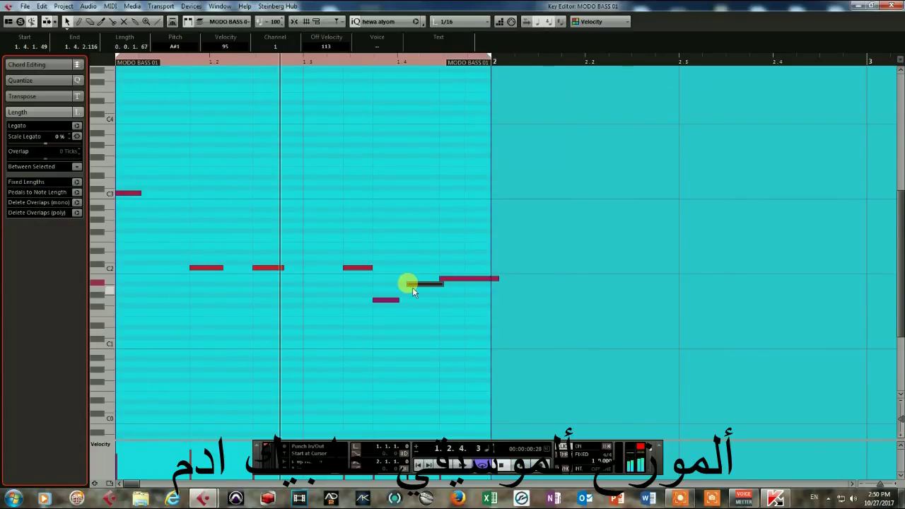
pyautogui.moveTo(420, 285); pyautogui.dragTo(415, 284)
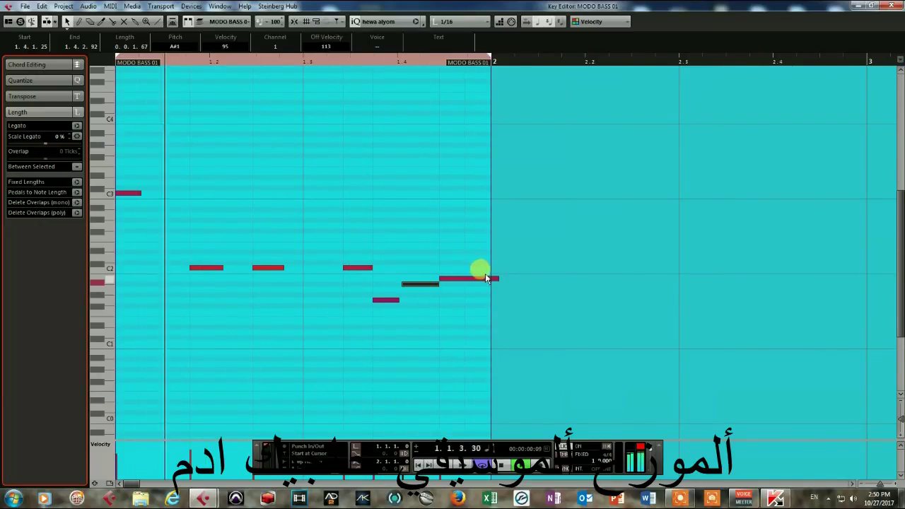
# Step: Shorten the last B1 note to end at the bar line, then close the Key Editor and stop playback
pyautogui.moveTo(497, 280); pyautogui.dragTo(489, 285)
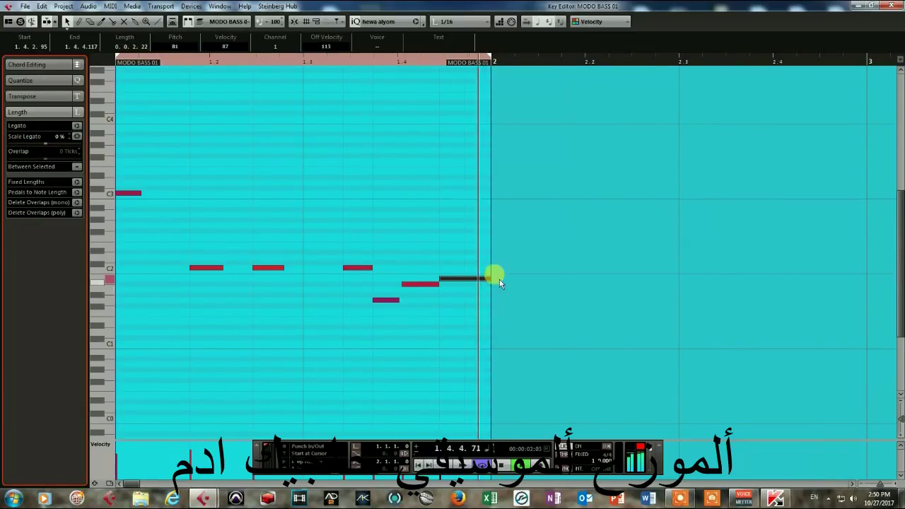
pyautogui.click(887, 8)
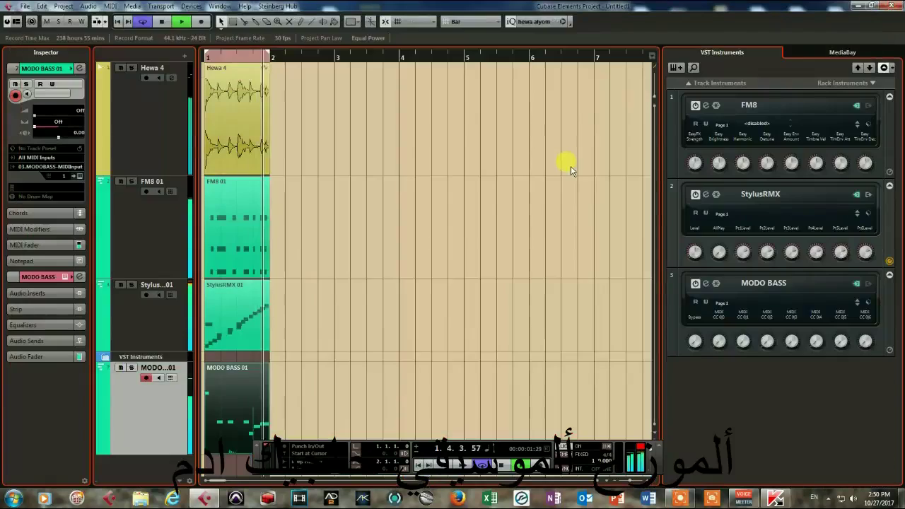
pyautogui.press('space')
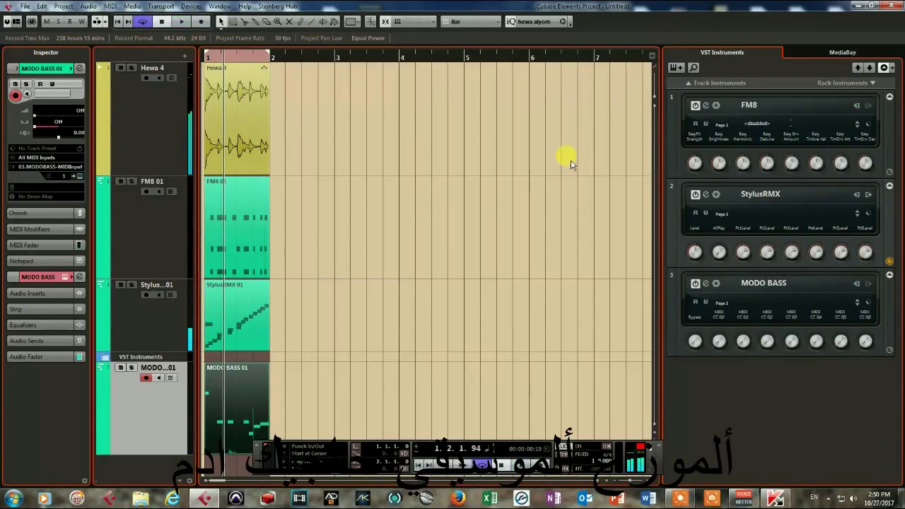